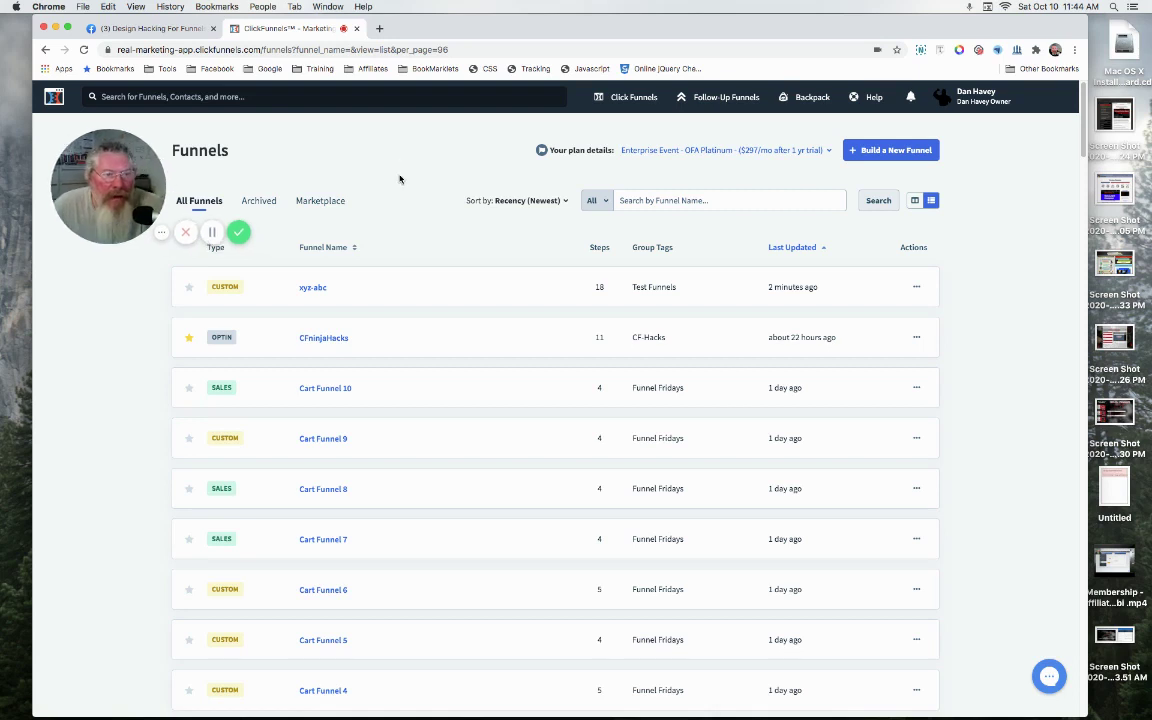
# Check the Facebook group discussion, then return to the ClickFunnels funnels list.
pyautogui.moveTo(144, 164); pyautogui.dragTo(141, 268)
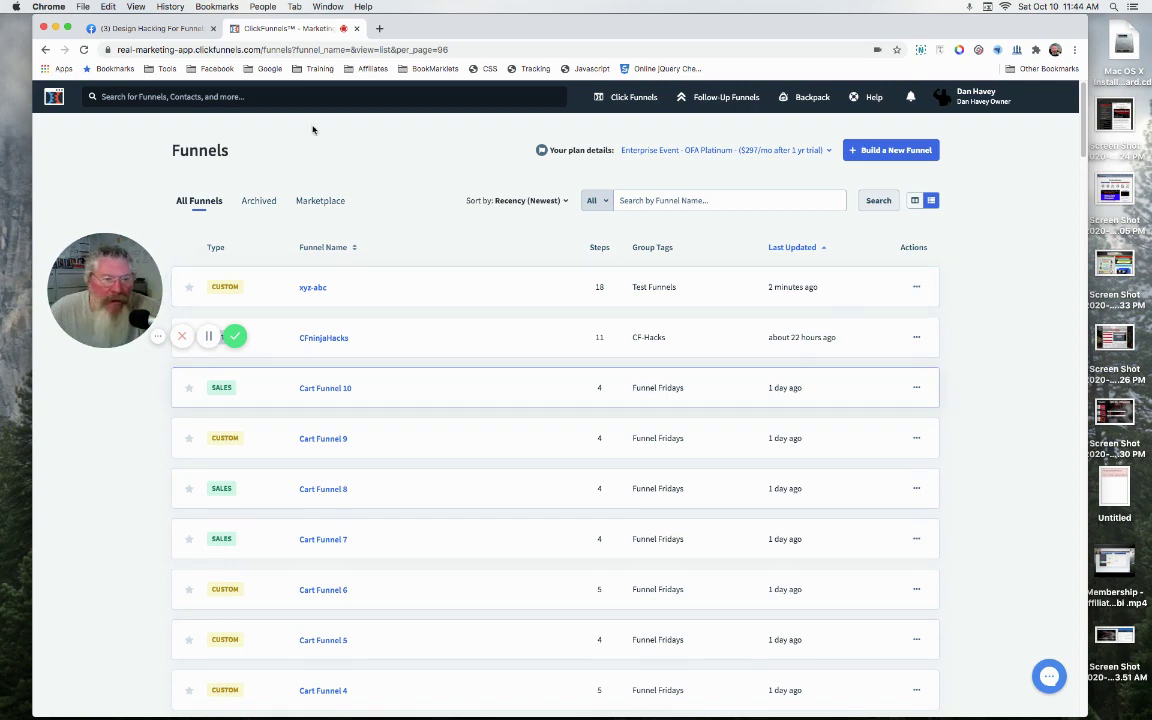
pyautogui.click(170, 28)
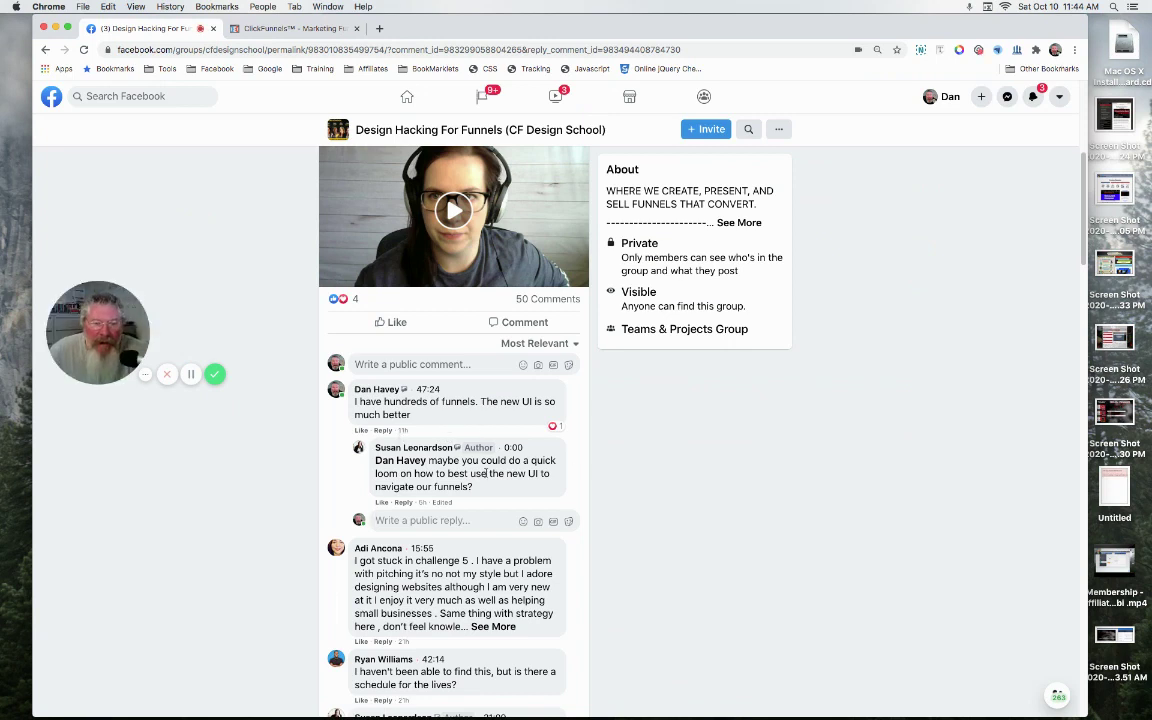
pyautogui.click(292, 28)
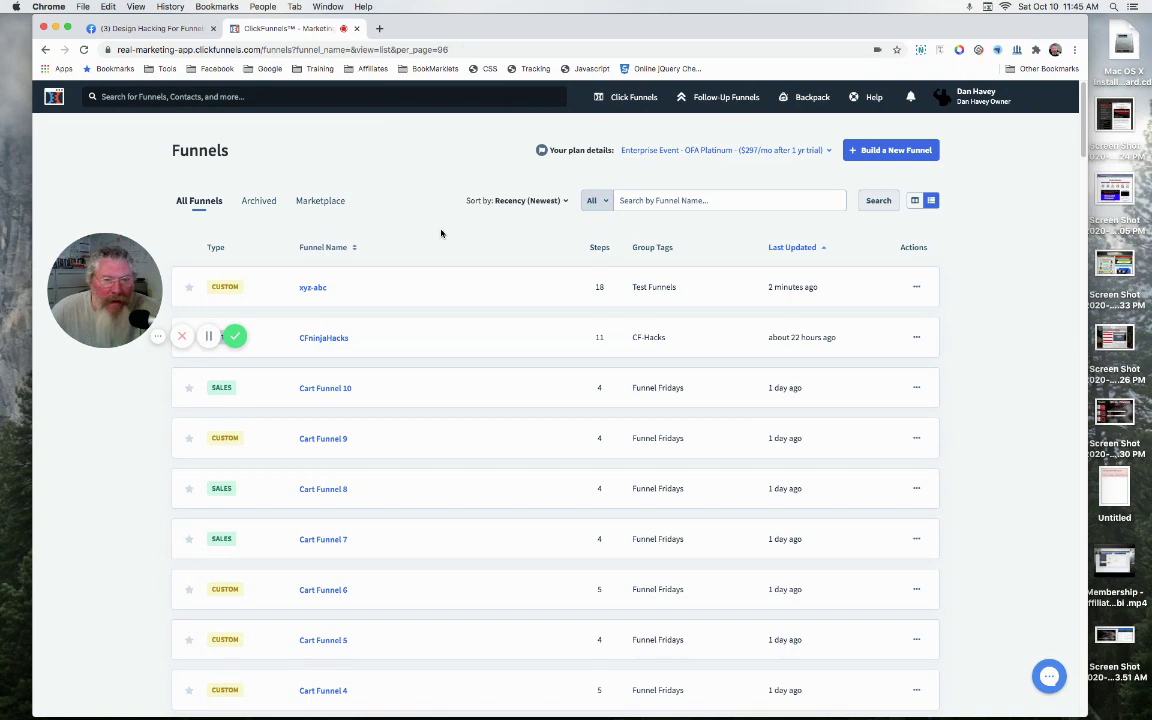
pyautogui.scroll(-20, 441, 233)
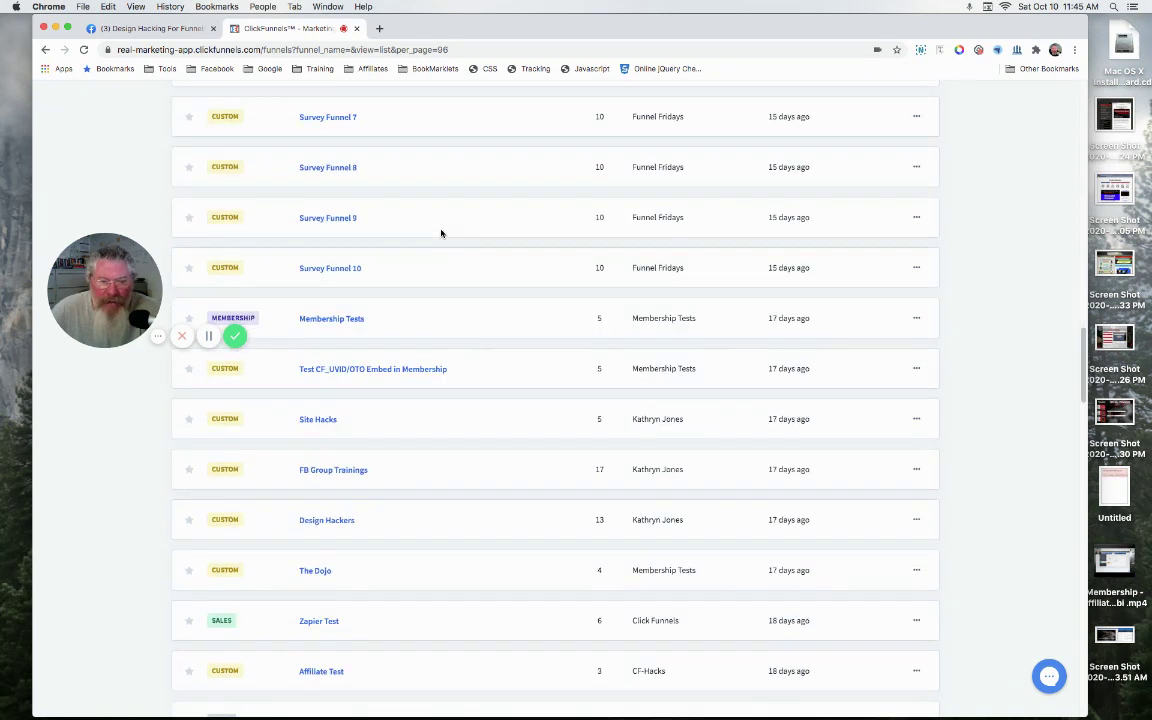
pyautogui.scroll(-10, 441, 233)
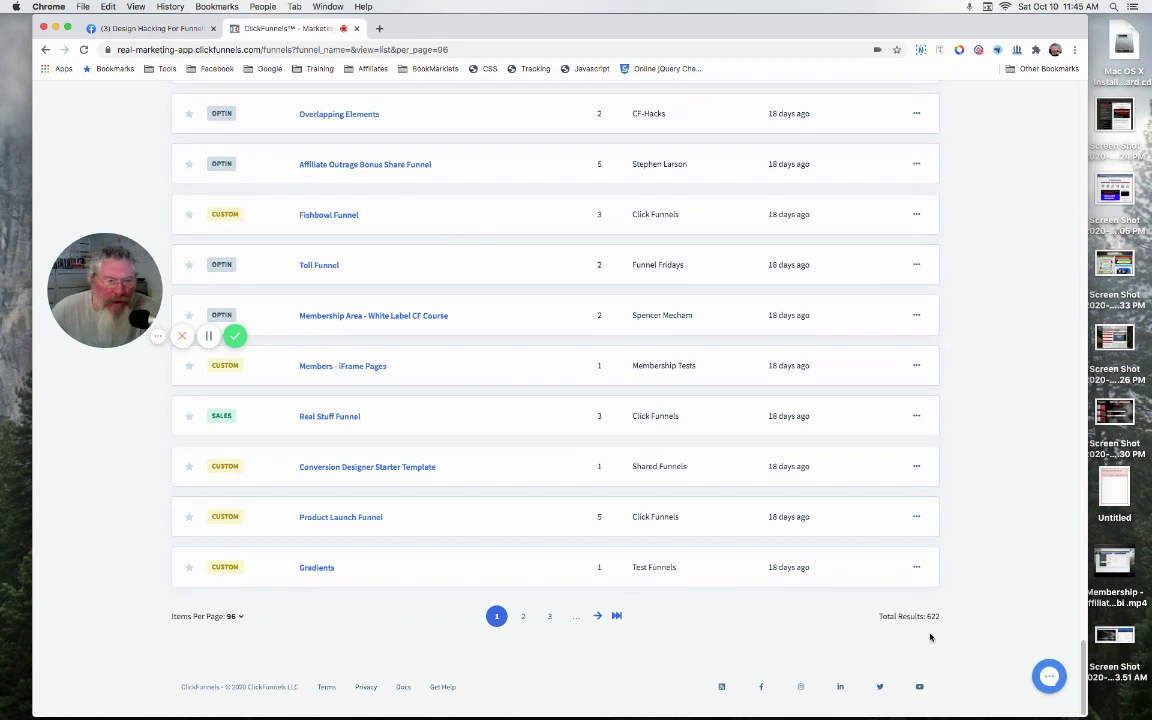
pyautogui.scroll(20, 525, 395)
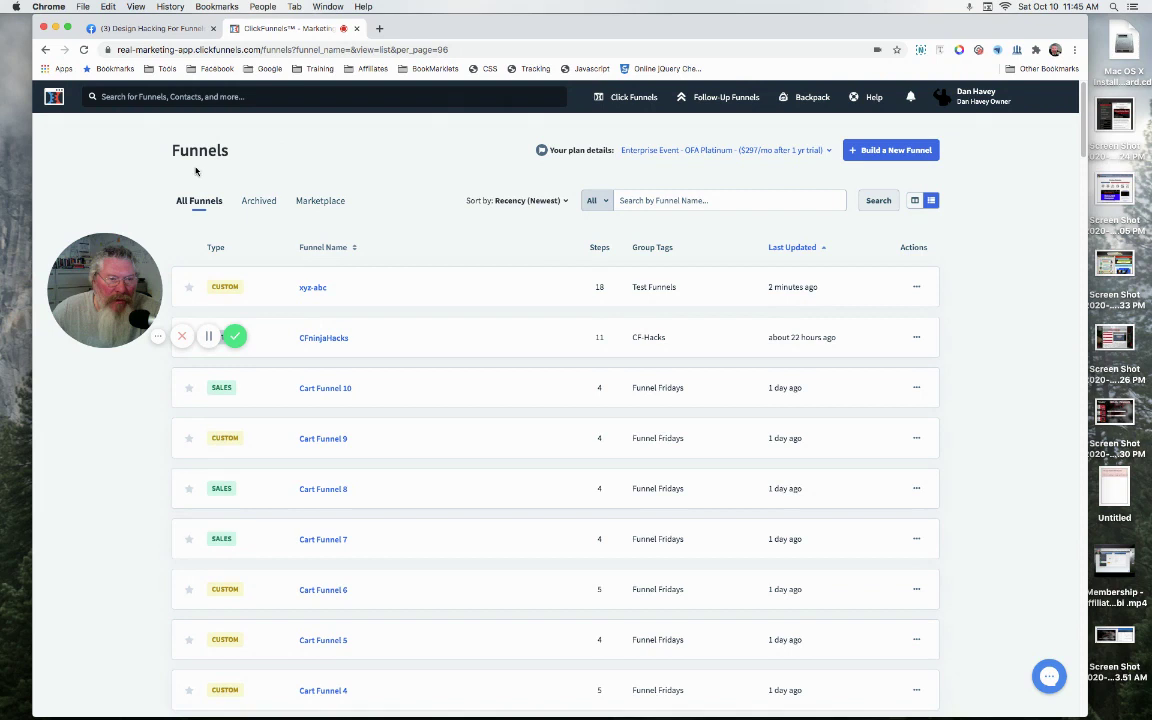
# Search 'members' in the global search bar, review the matching funnels, then dismiss the results.
pyautogui.click(260, 95)
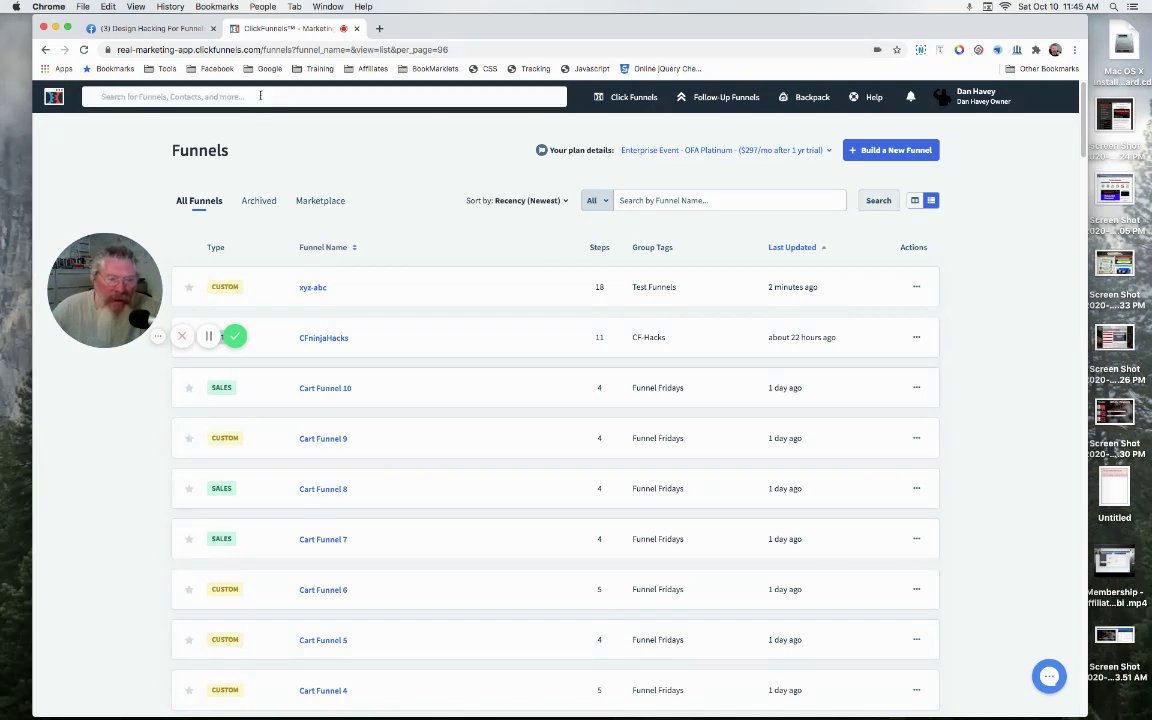
pyautogui.write('members')
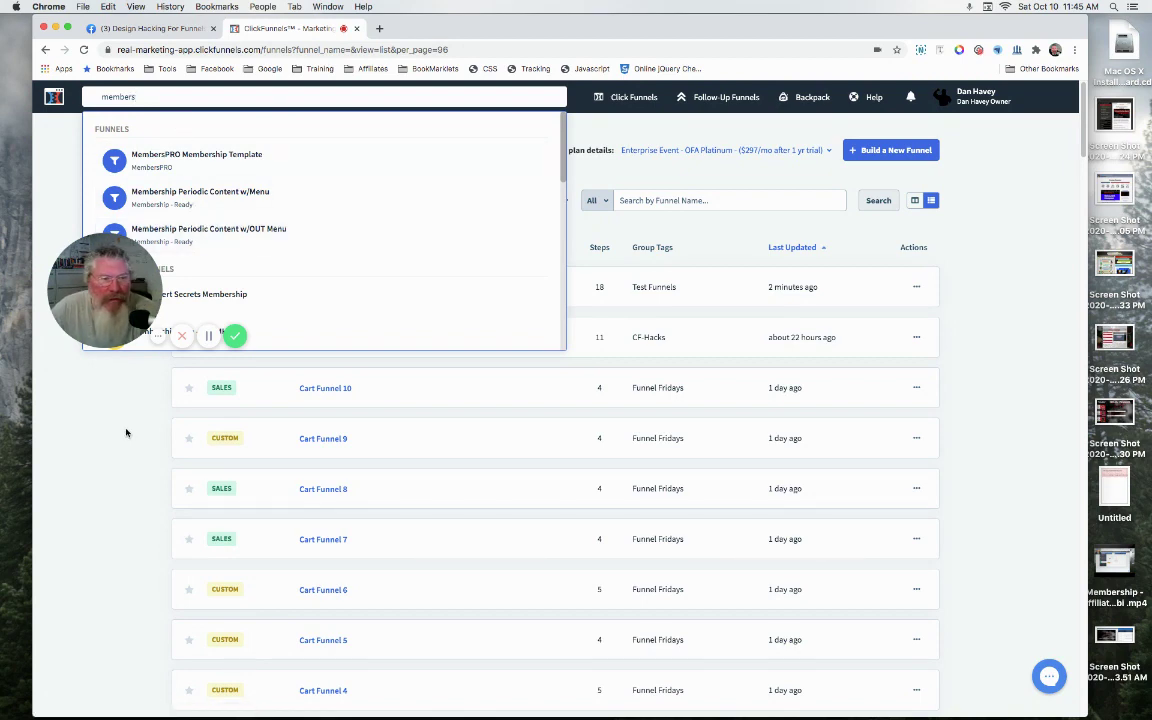
pyautogui.click(126, 386)
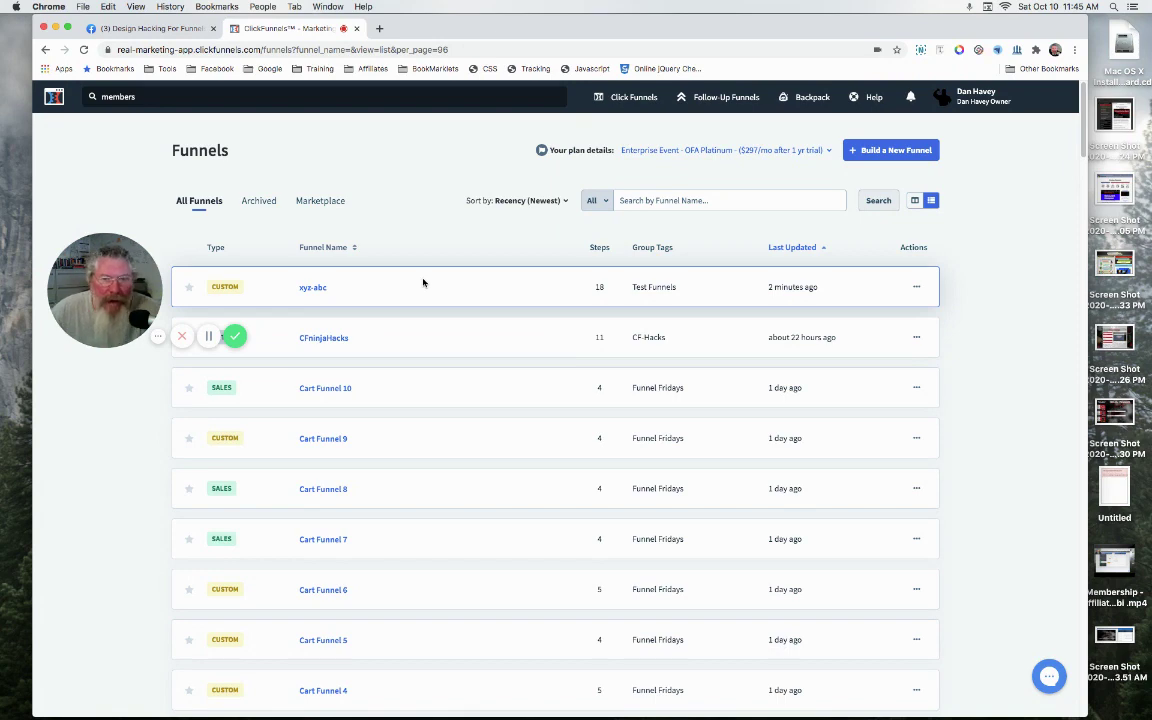
# Show 24 funnels per page and jump to the last page, 26 of 622 results.
pyautogui.press('End')
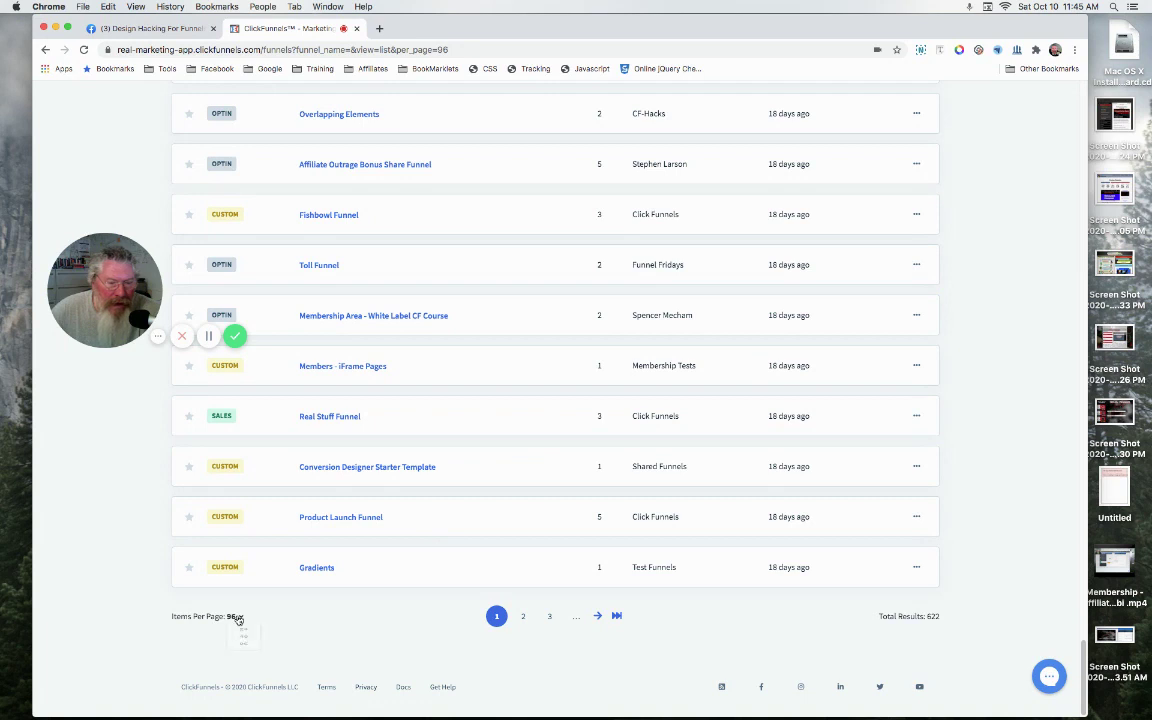
pyautogui.click(243, 638)
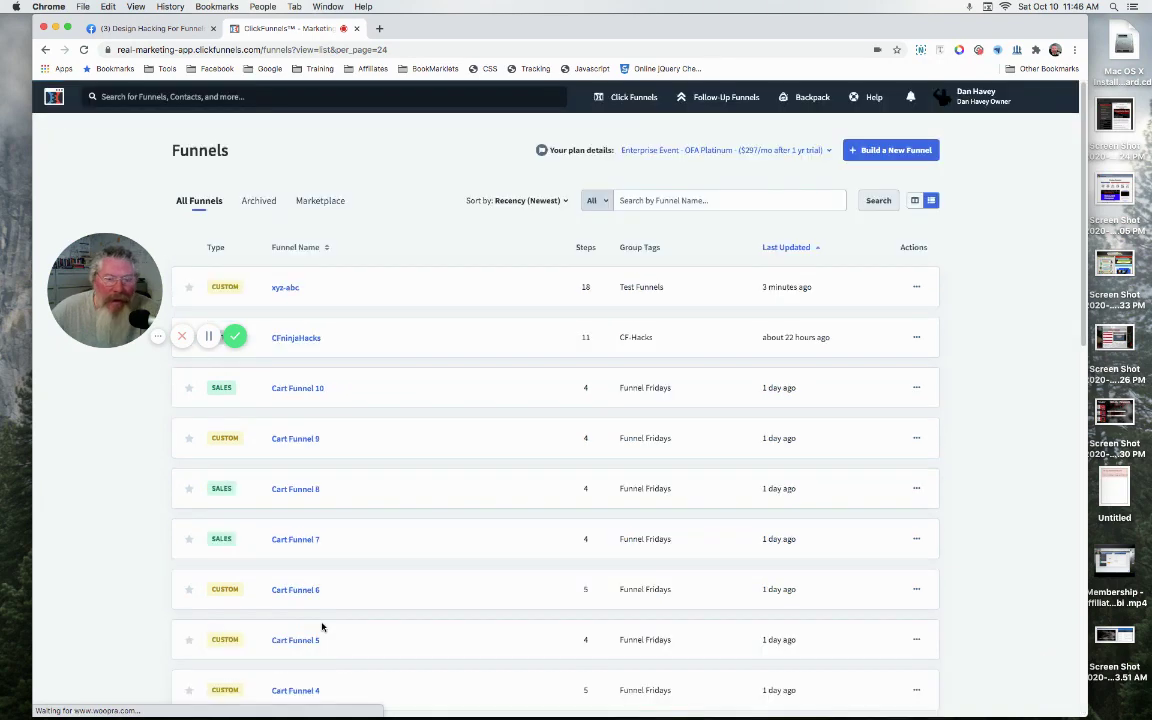
pyautogui.scroll(-10, 577, 535)
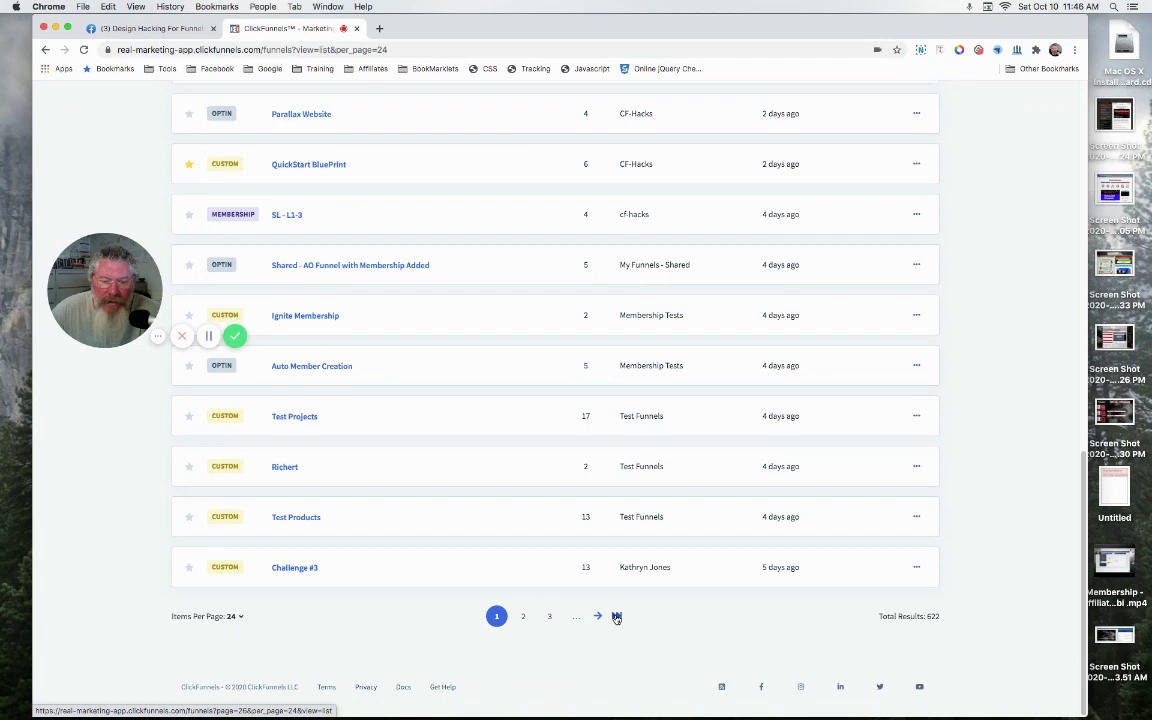
pyautogui.click(617, 617)
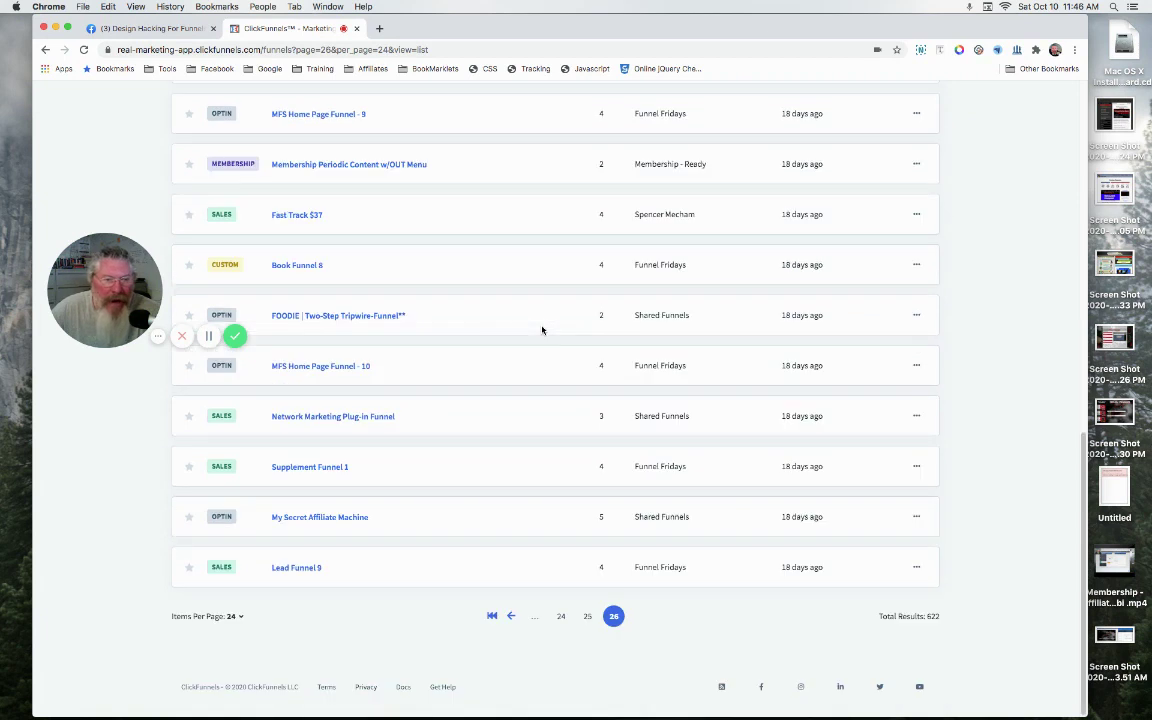
pyautogui.scroll(15, 542, 330)
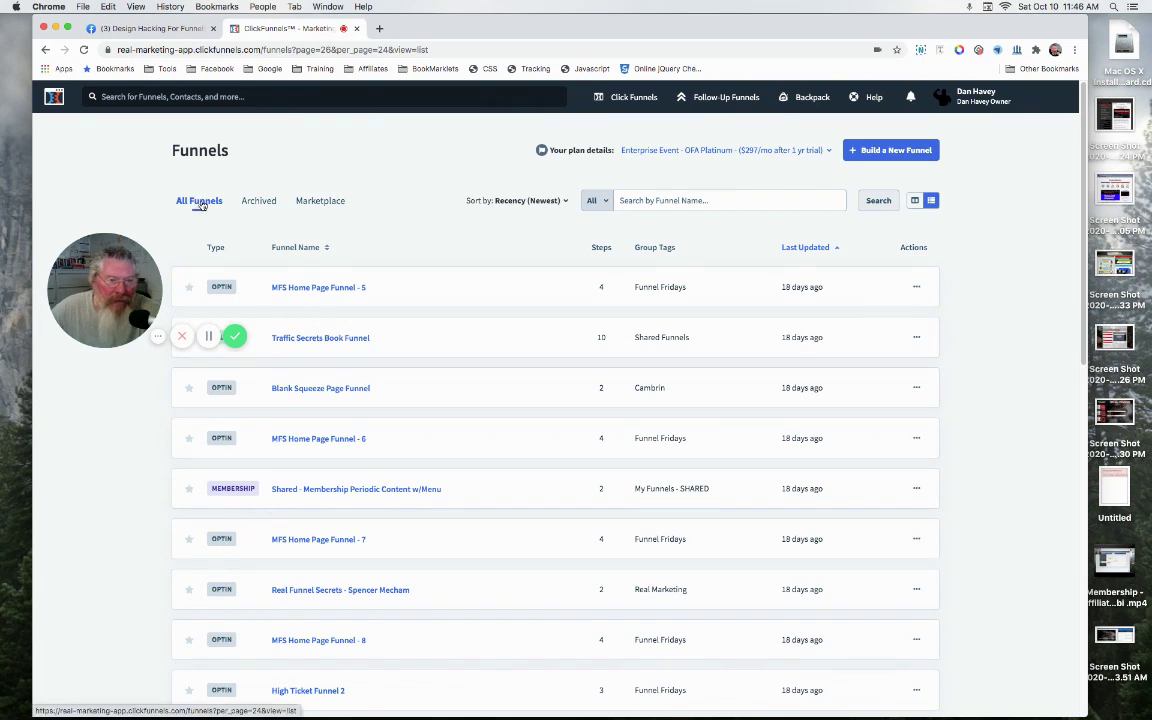
# Browse the Archived funnels tab, then go back to the All Funnels list.
pyautogui.click(257, 202)
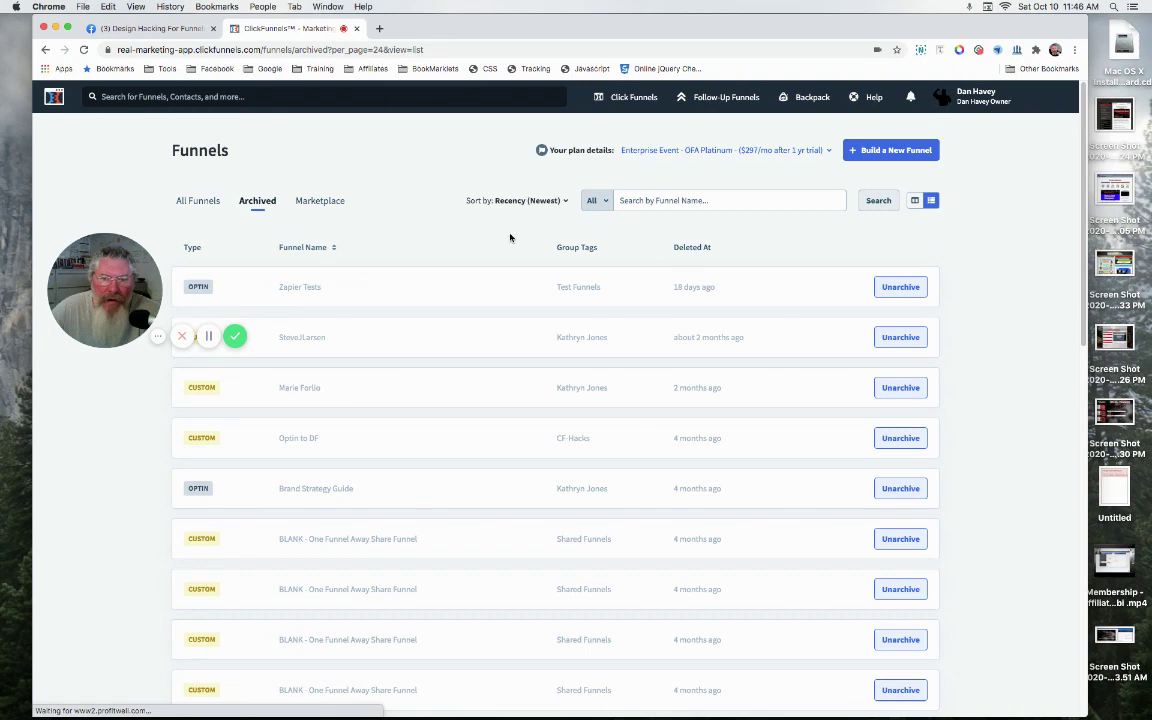
pyautogui.scroll(-15, 478, 369)
pyautogui.scroll(15, 476, 368)
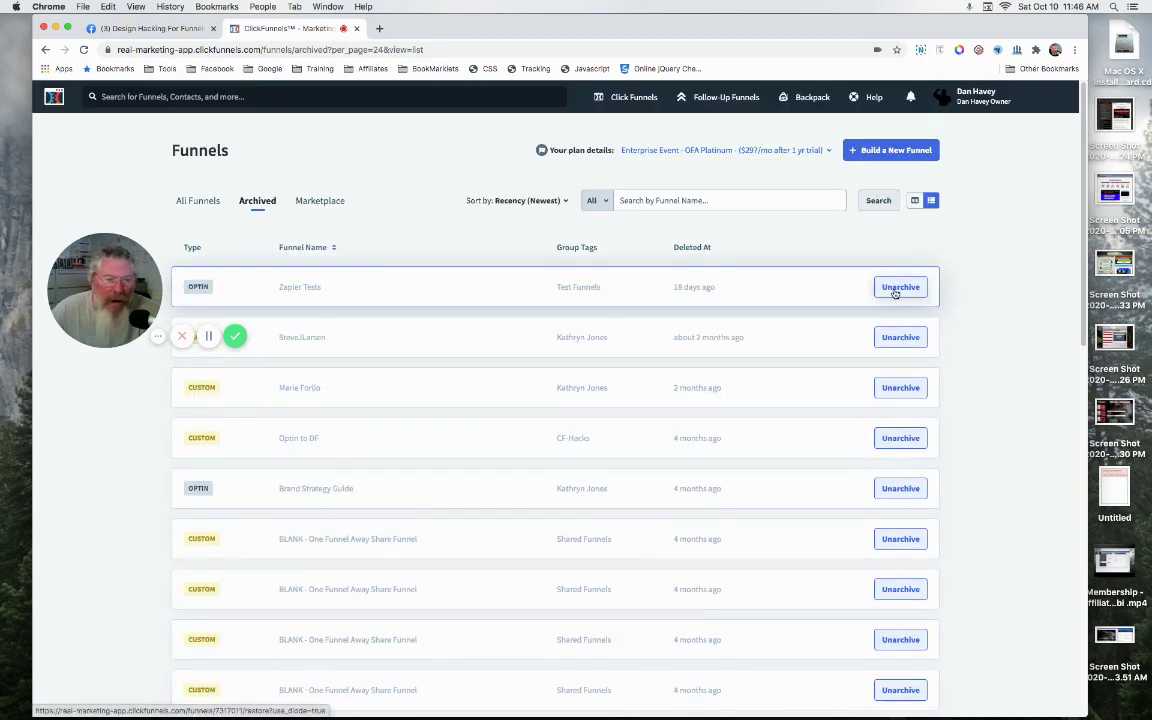
pyautogui.click(192, 202)
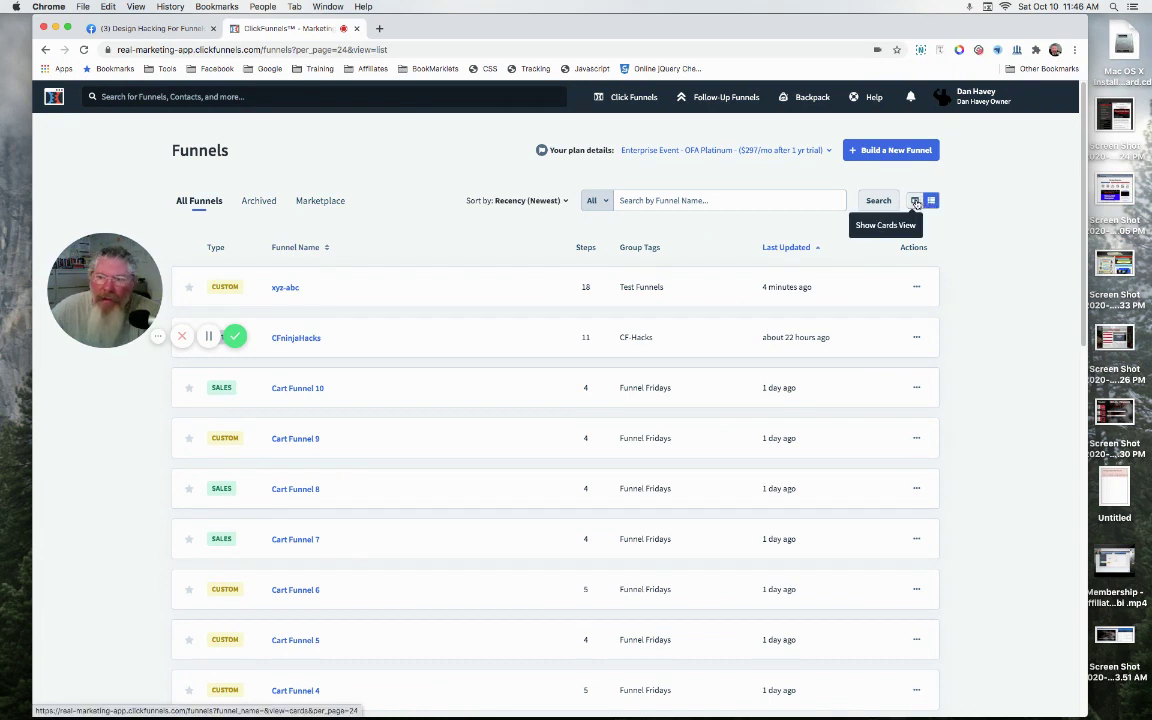
pyautogui.click(915, 202)
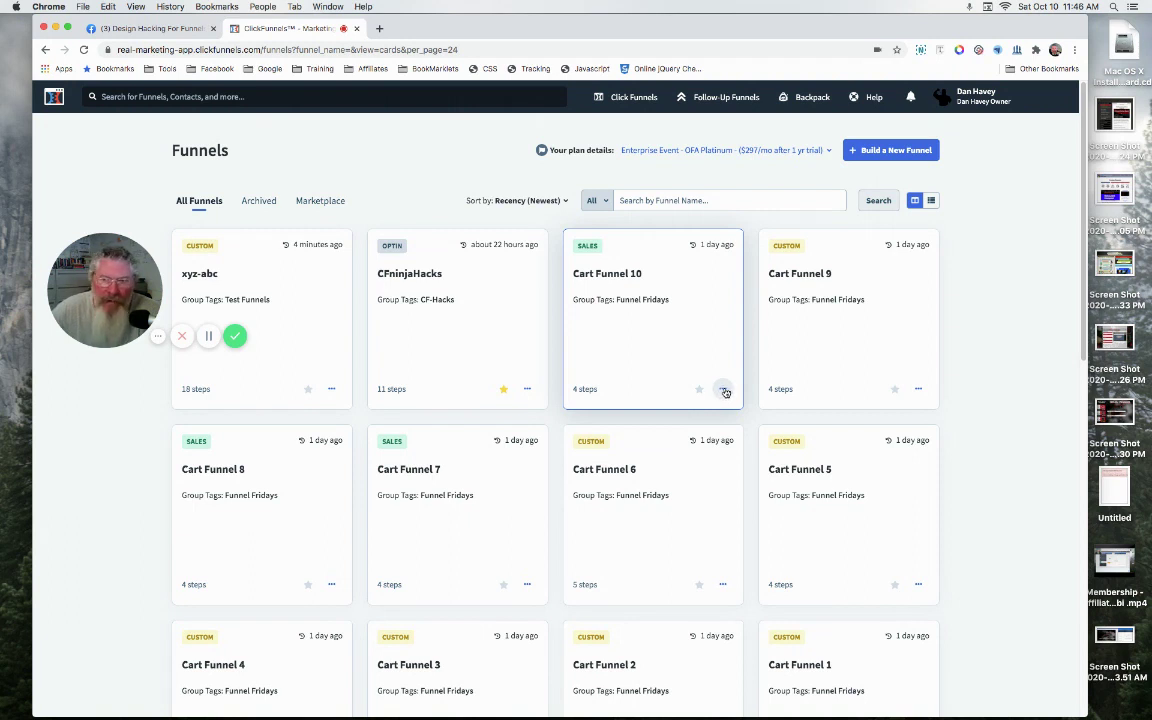
pyautogui.click(931, 201)
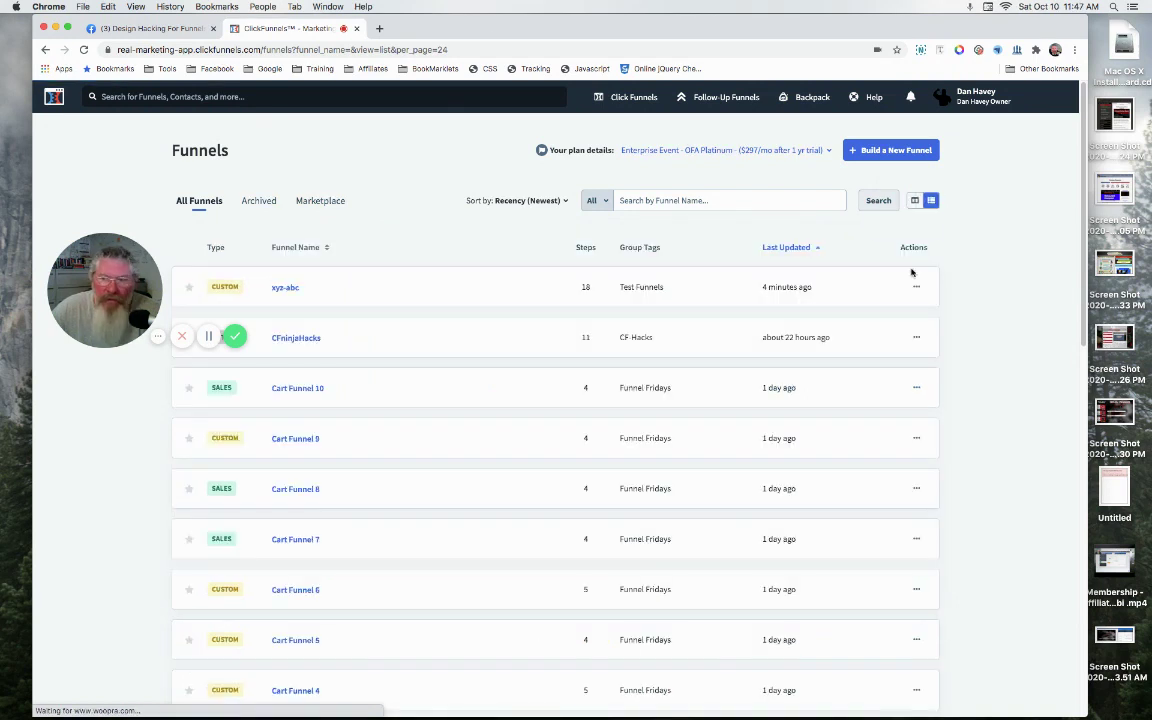
# Show the xyz-abc funnel's shareable URL and open the live funnel in a new tab.
pyautogui.click(917, 288)
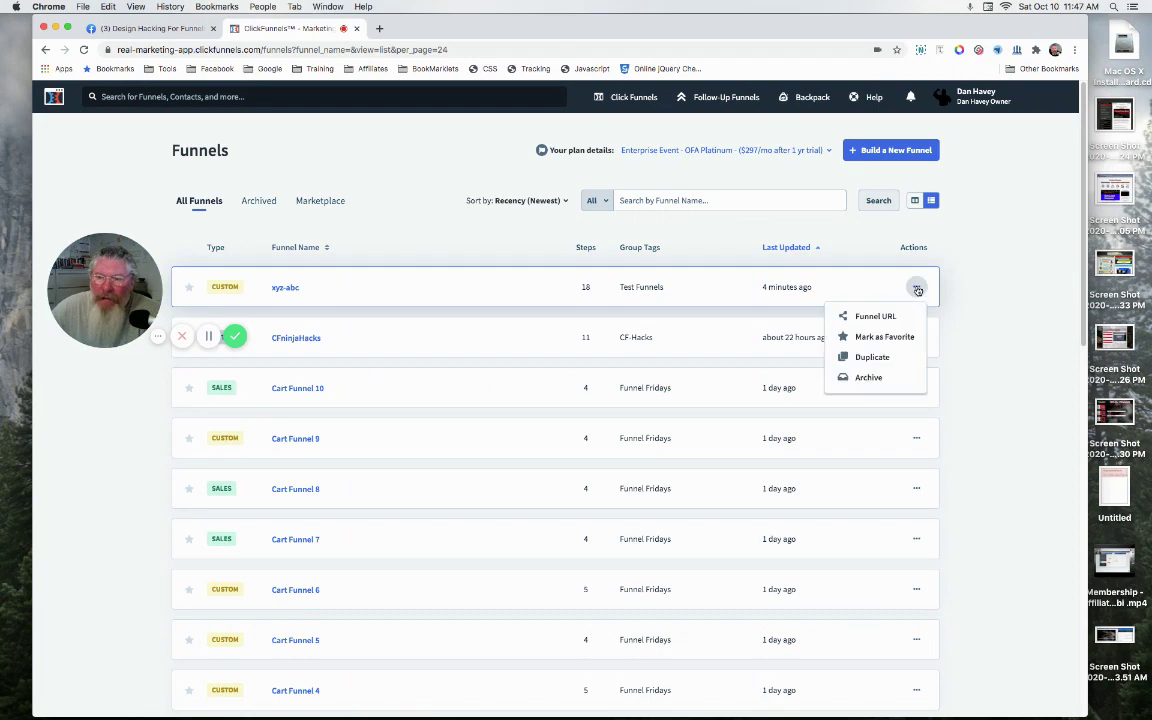
pyautogui.click(871, 318)
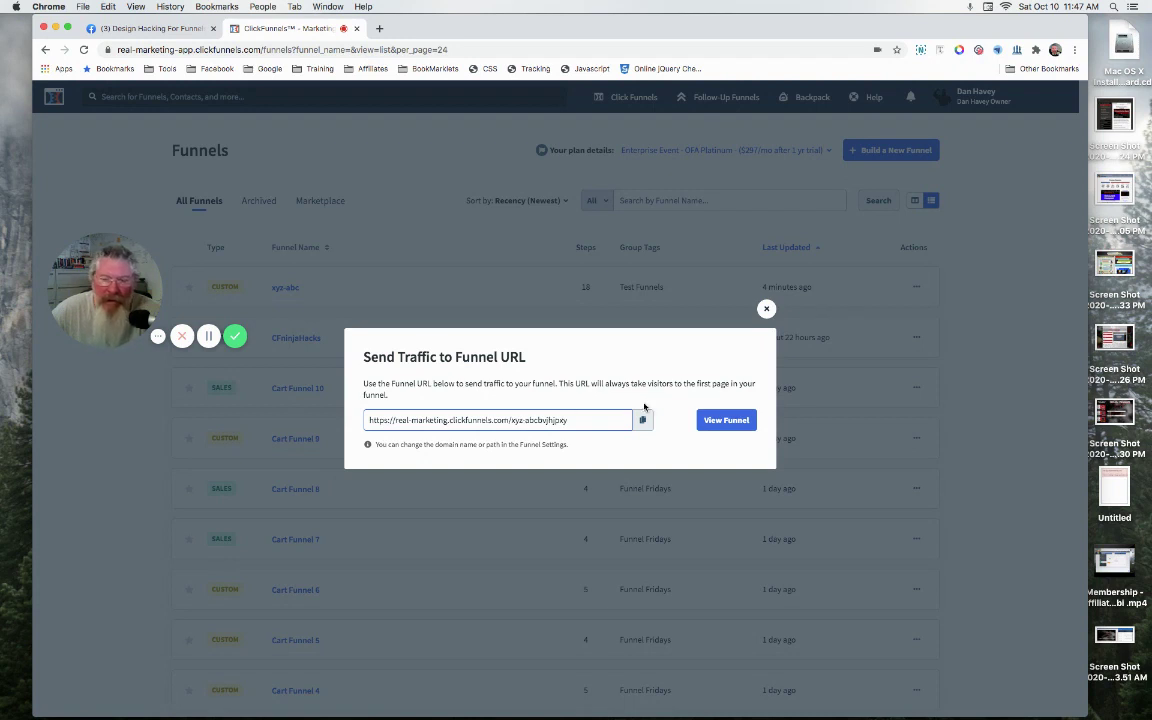
pyautogui.click(728, 421)
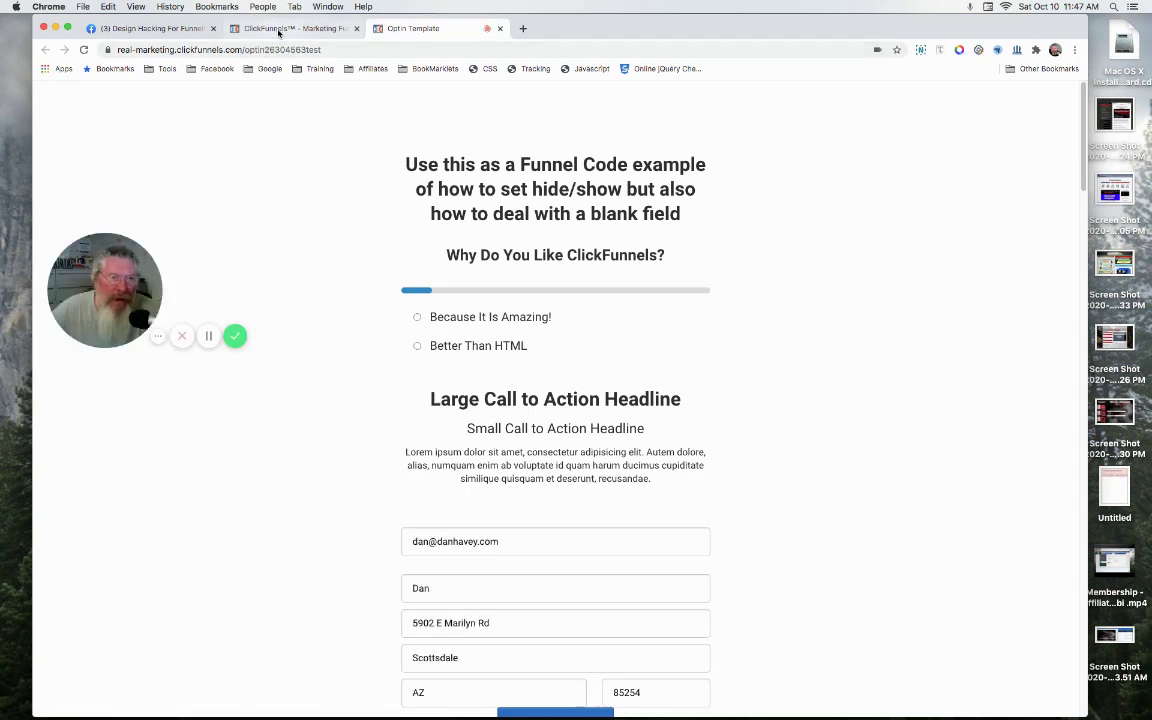
# Check the live opt-in page, then close the Send Traffic to Funnel URL dialog on the dashboard.
pyautogui.click(279, 30)
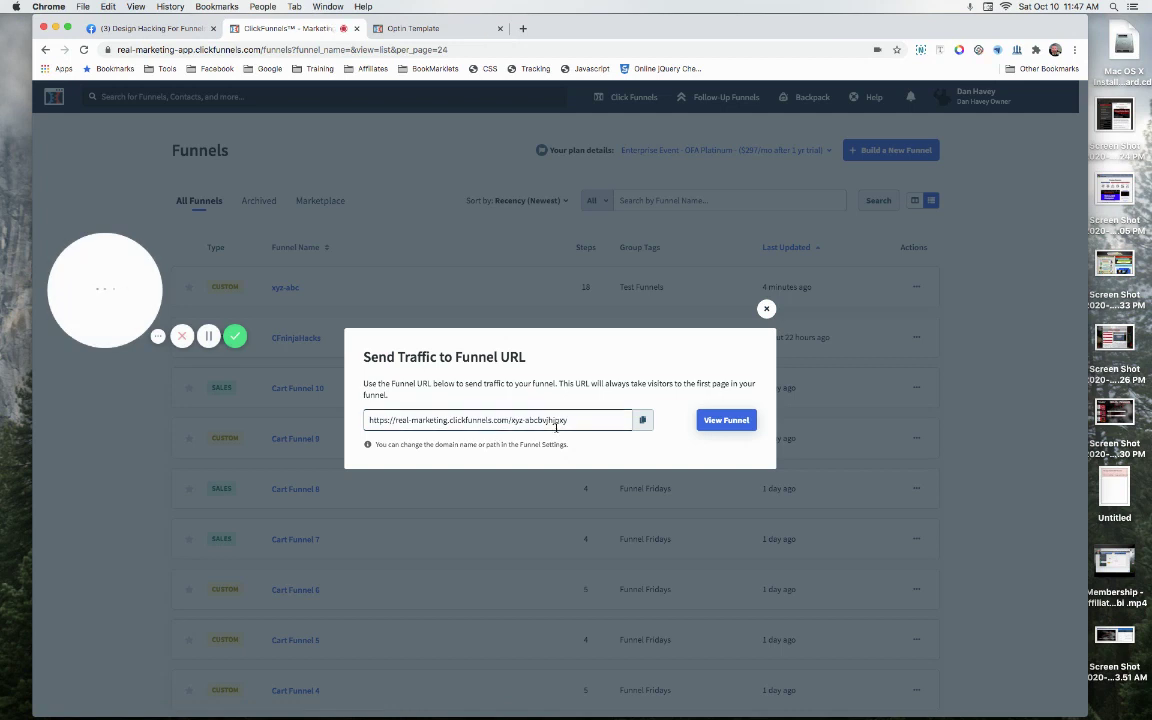
pyautogui.click(417, 26)
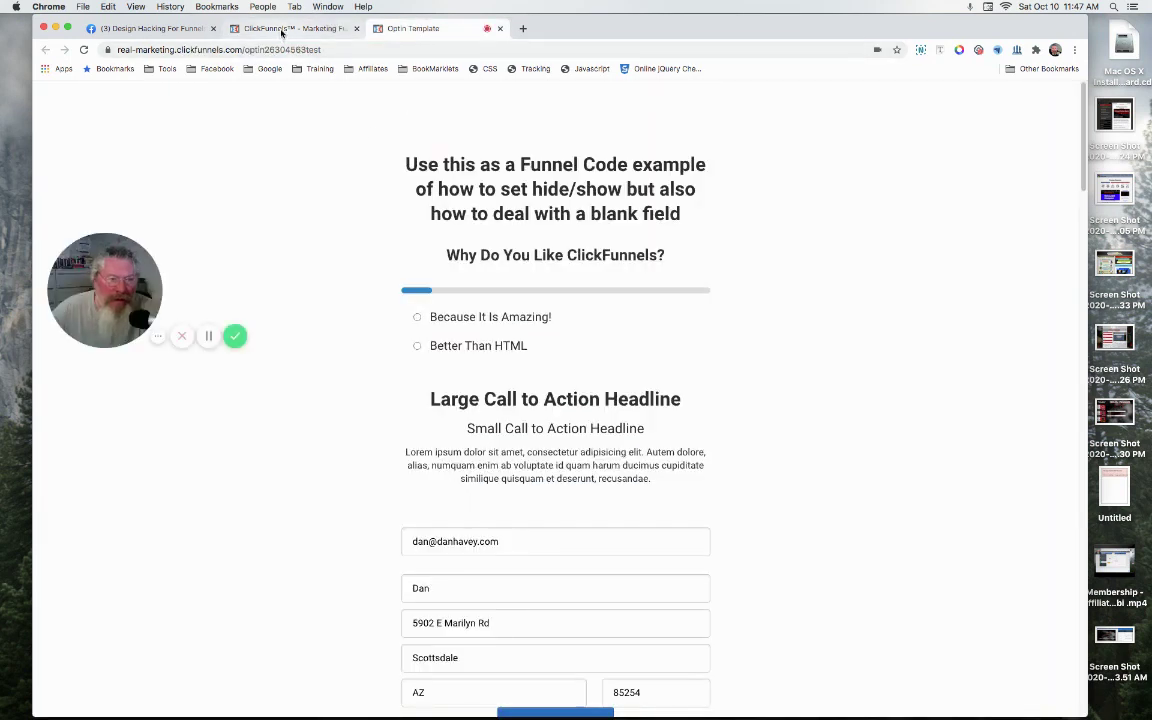
pyautogui.click(281, 30)
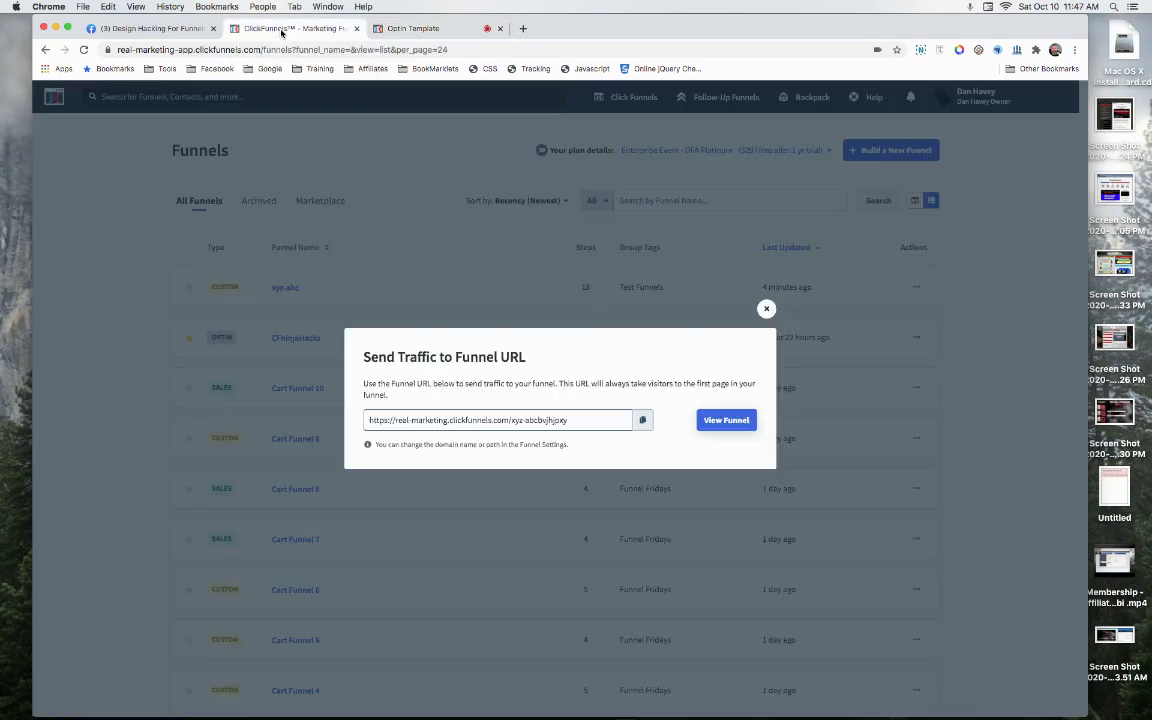
pyautogui.click(766, 311)
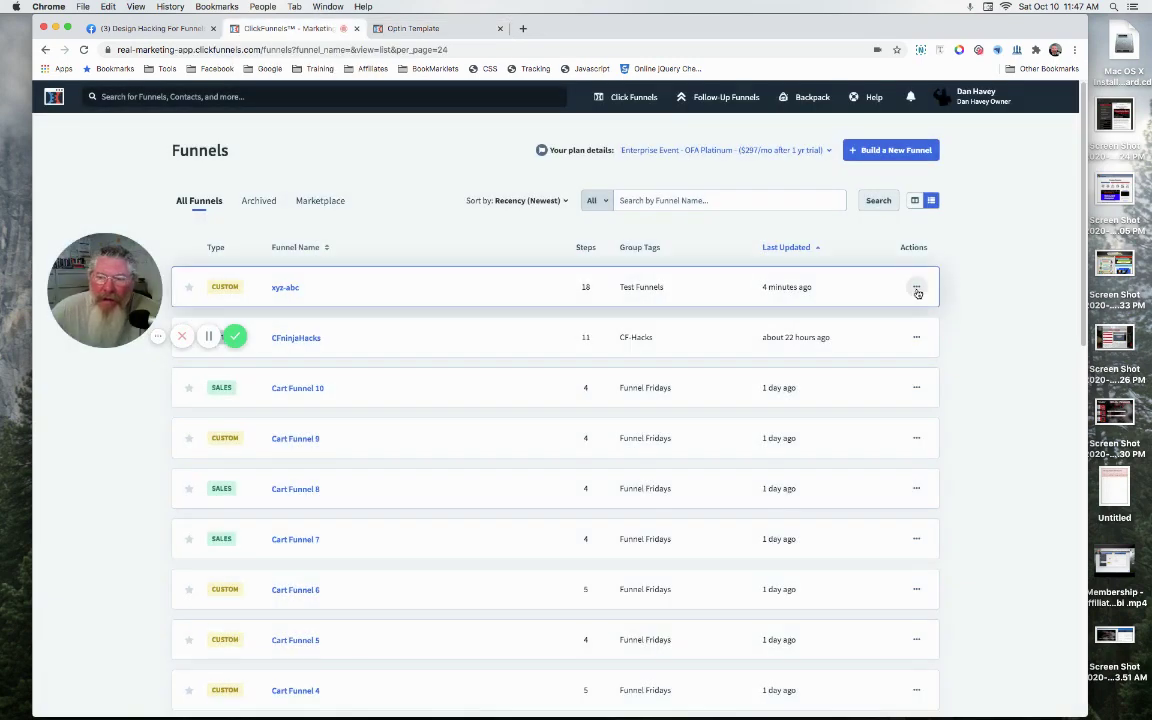
pyautogui.click(917, 290)
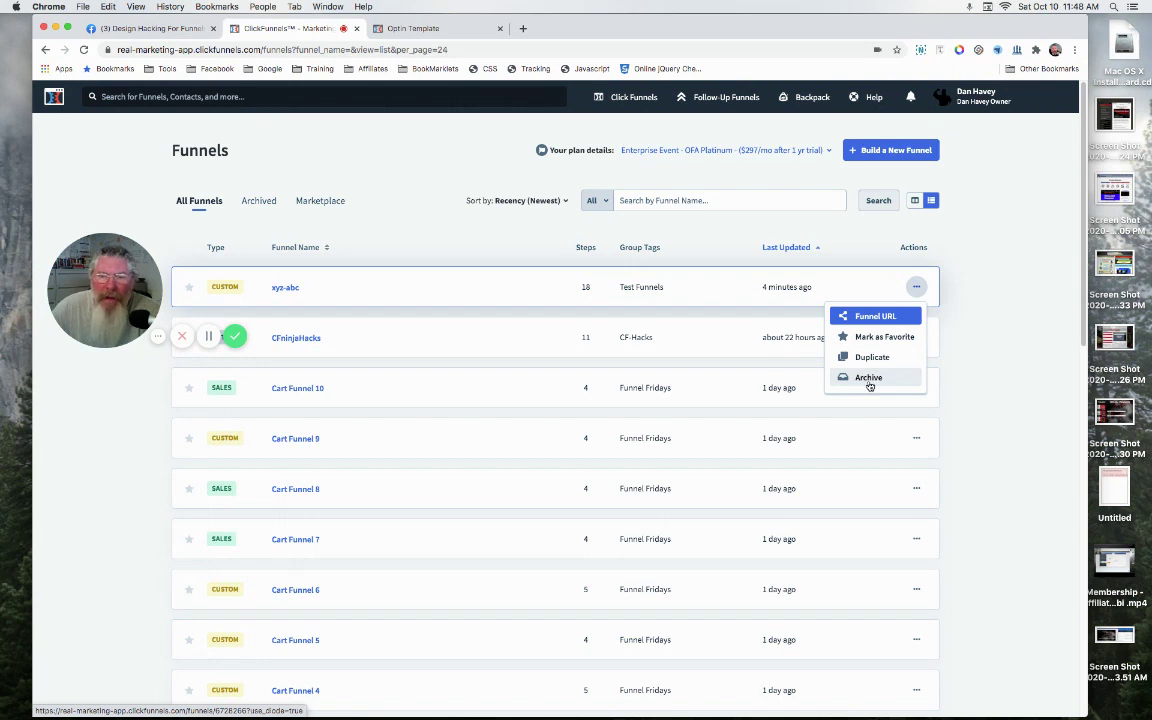
pyautogui.click(1010, 245)
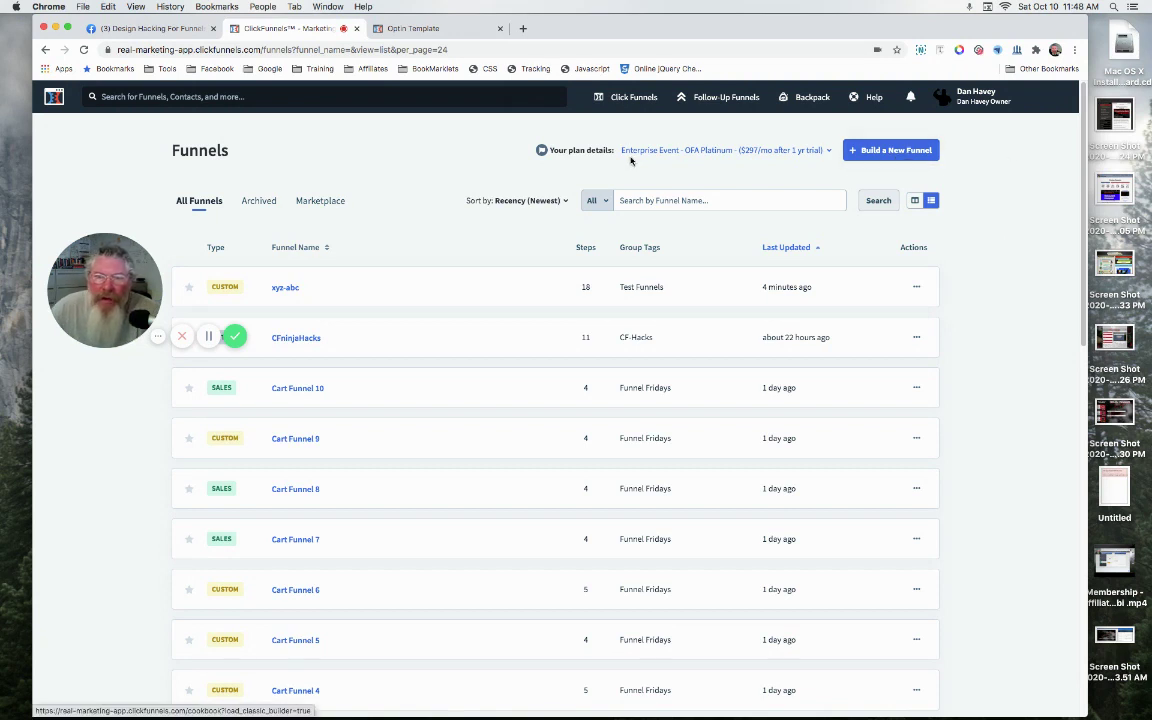
pyautogui.click(896, 152)
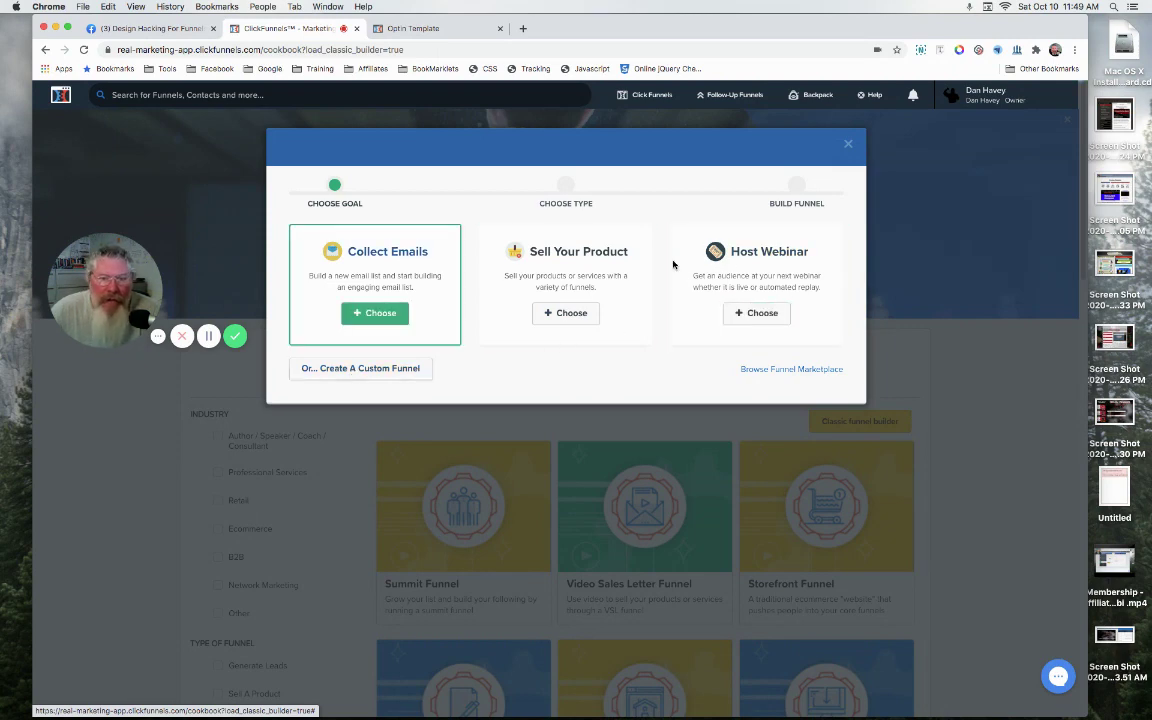
pyautogui.click(848, 143)
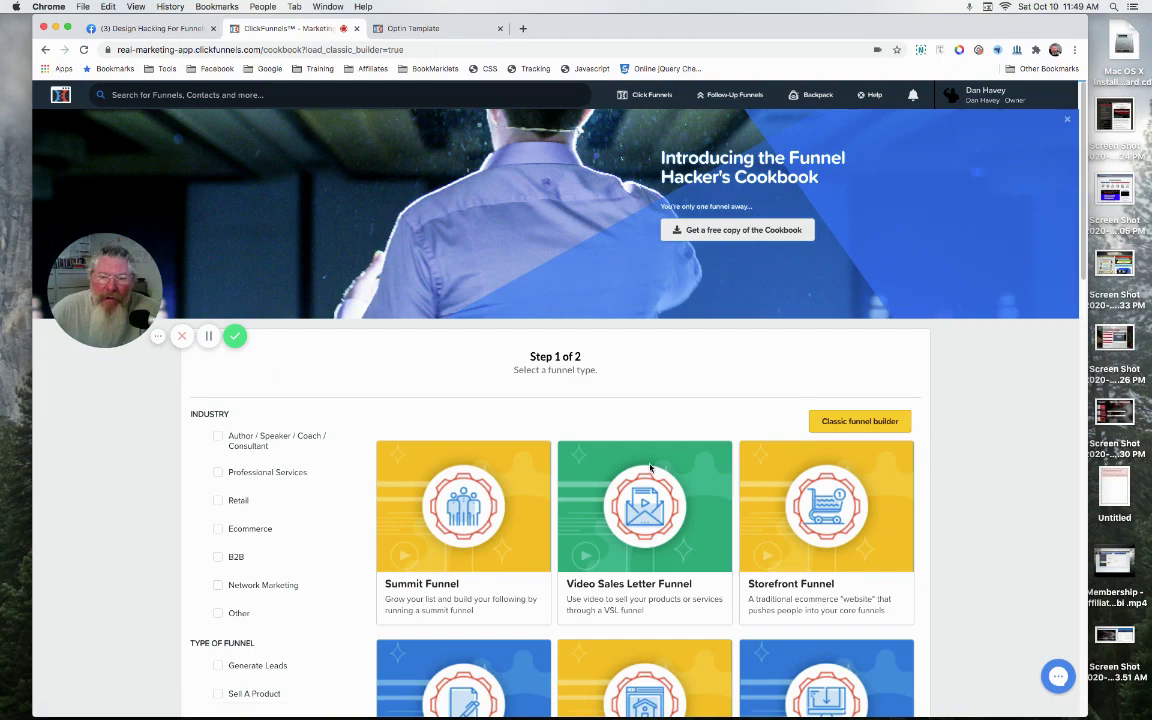
pyautogui.scroll(-10, 587, 422)
pyautogui.scroll(10, 528, 417)
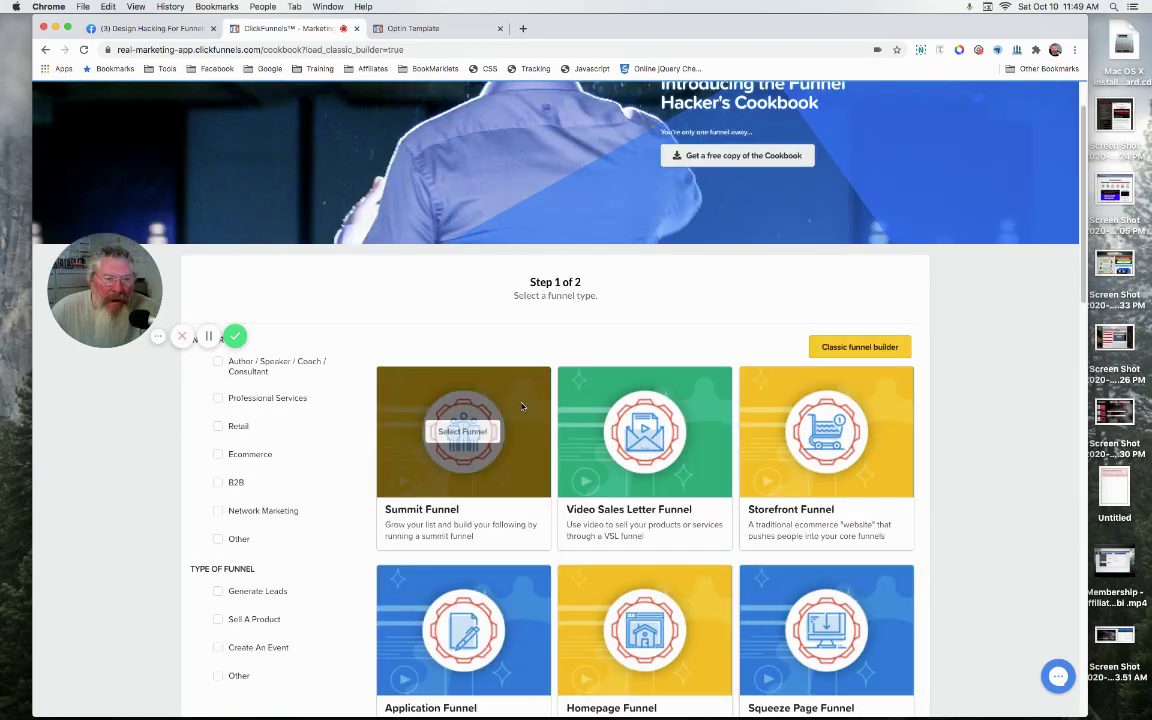
pyautogui.click(218, 427)
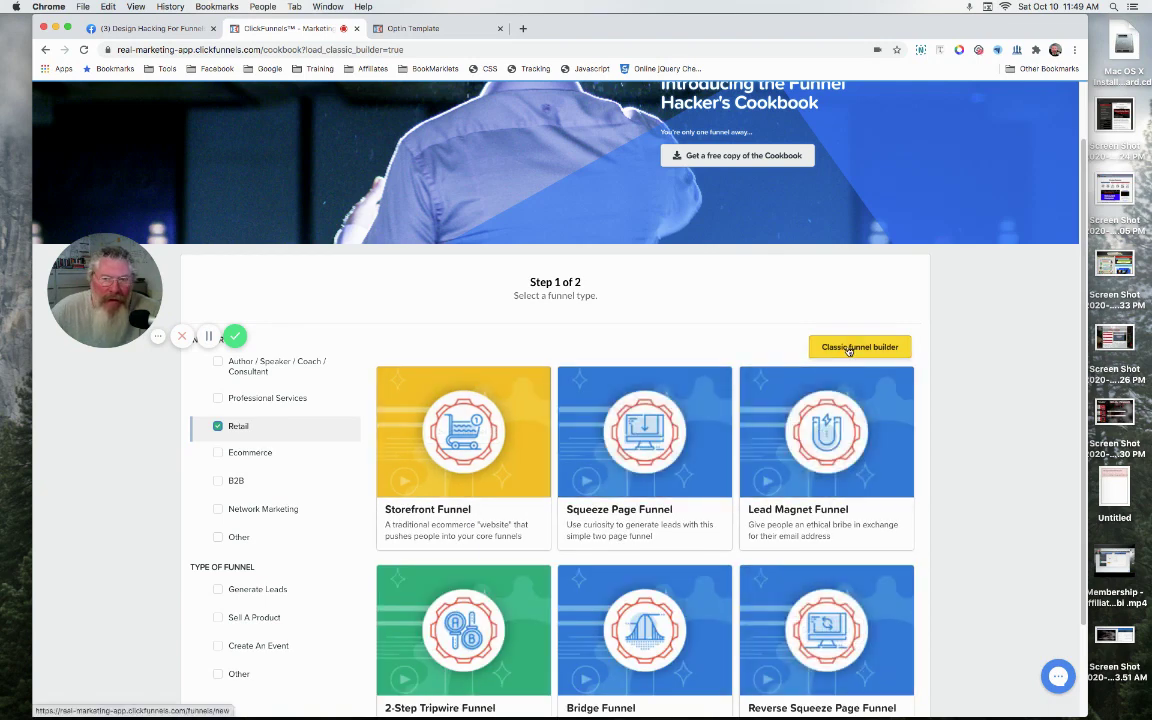
pyautogui.click(45, 50)
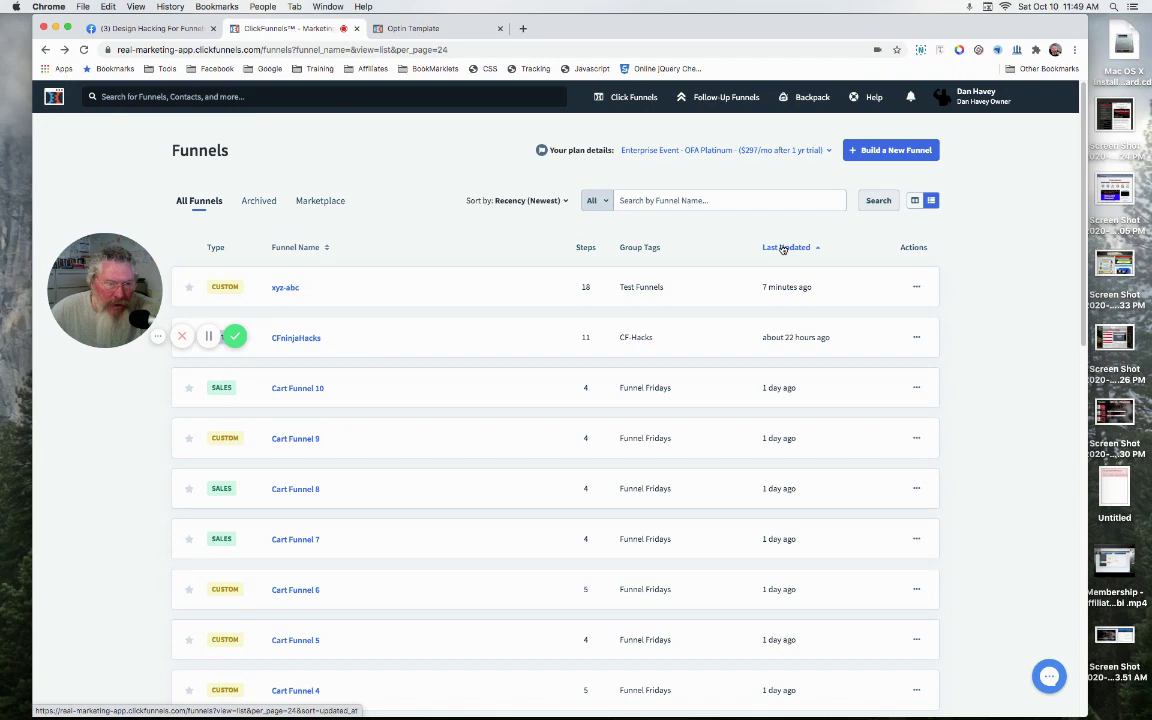
pyautogui.click(301, 250)
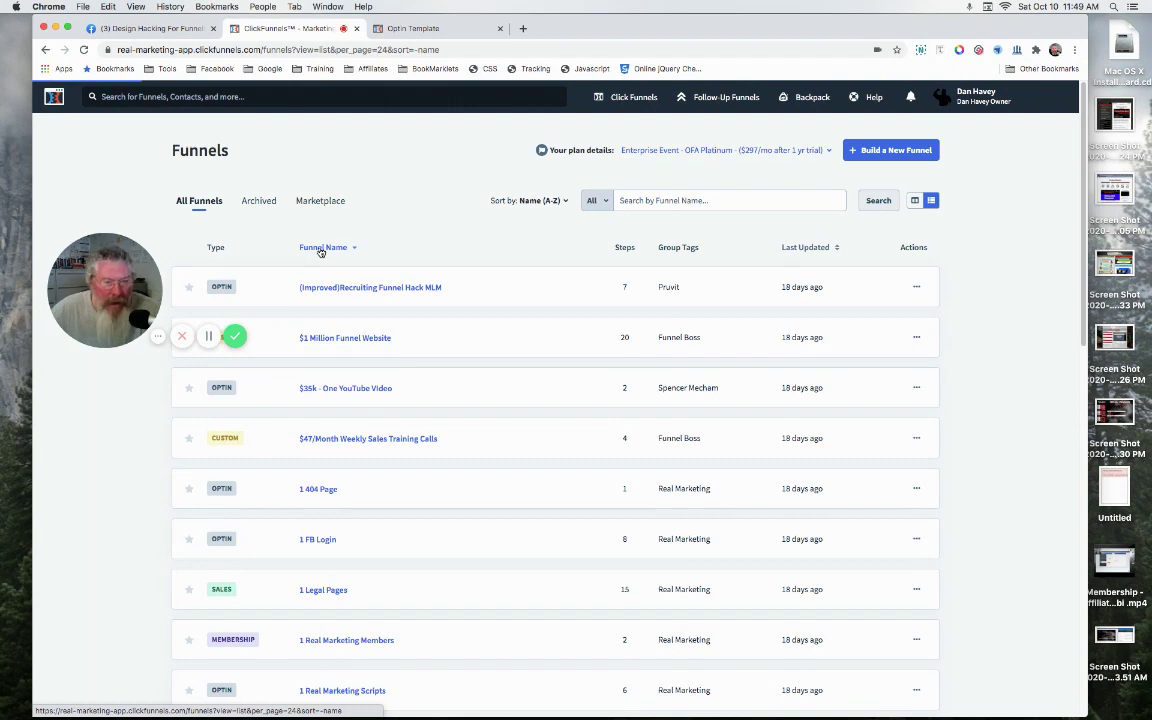
pyautogui.click(320, 248)
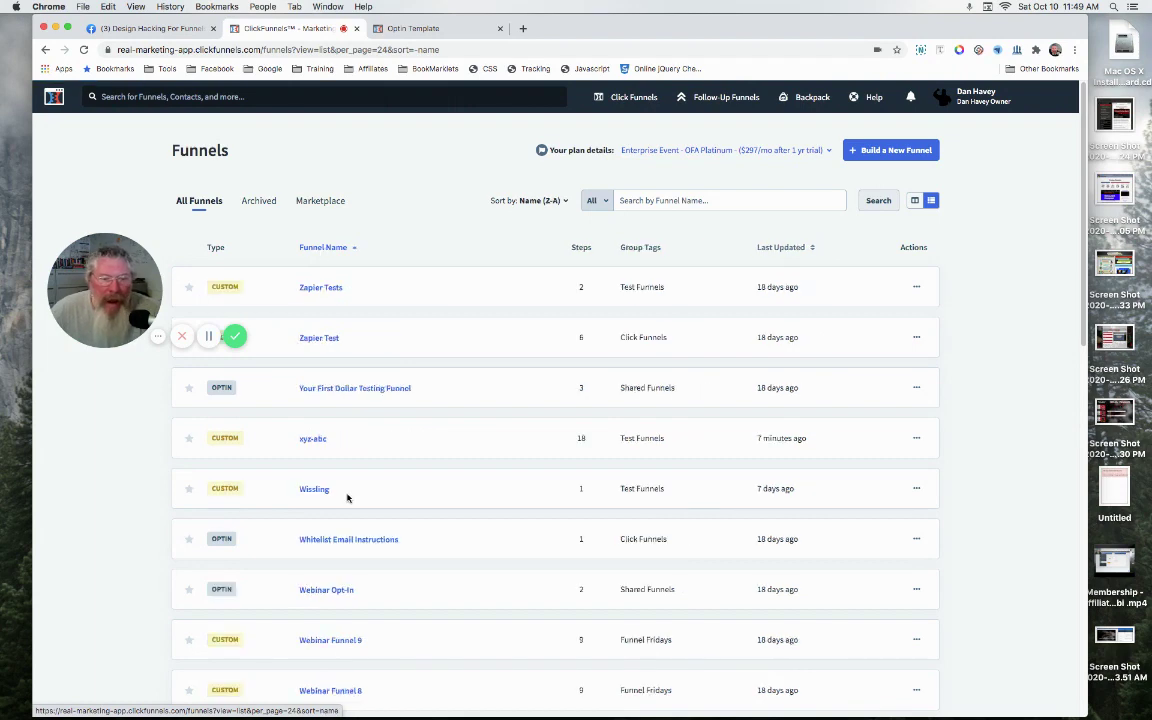
pyautogui.click(330, 249)
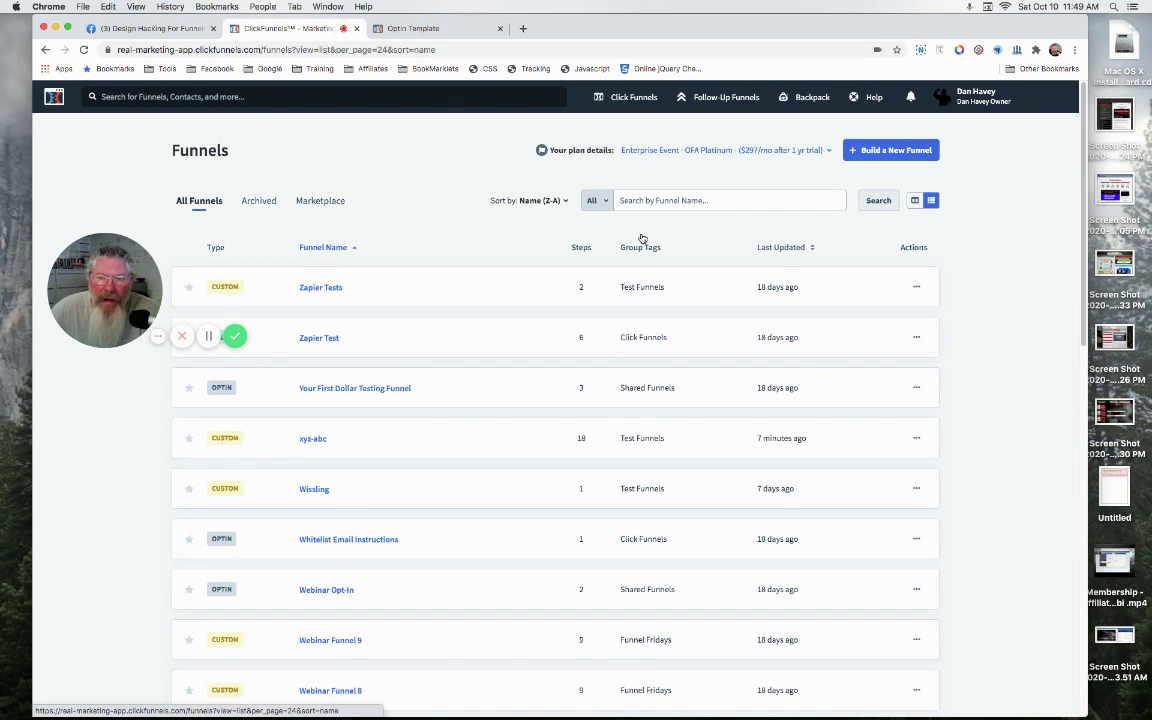
pyautogui.click(810, 250)
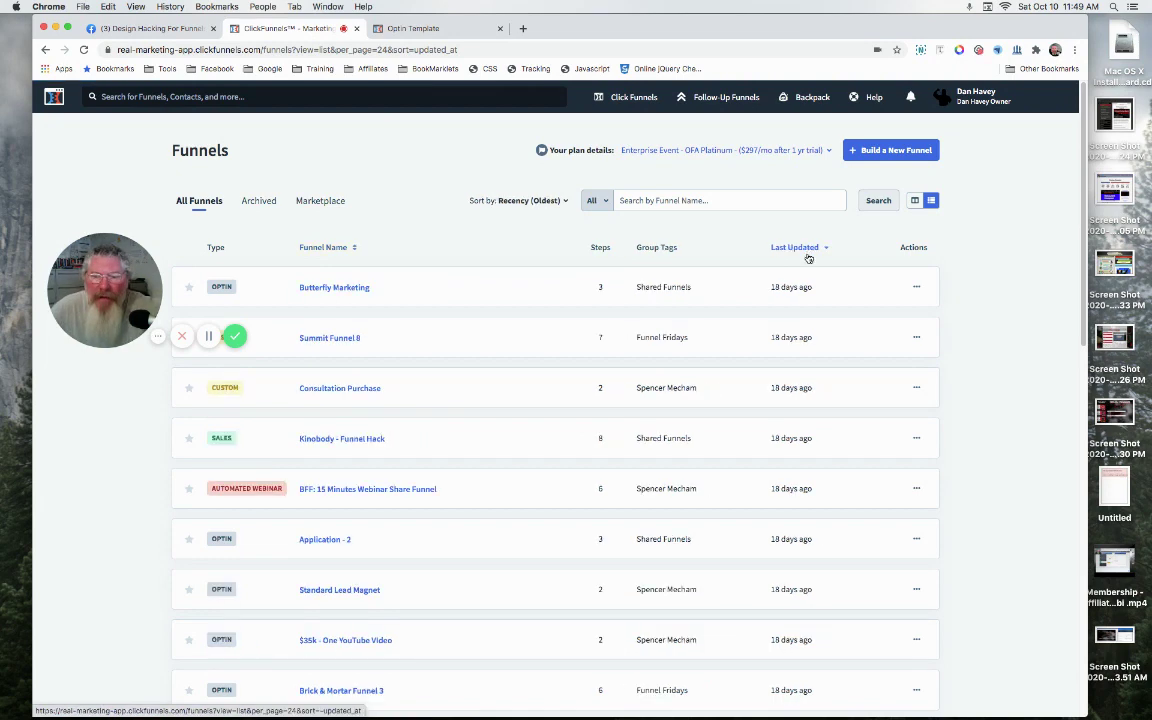
pyautogui.click(803, 250)
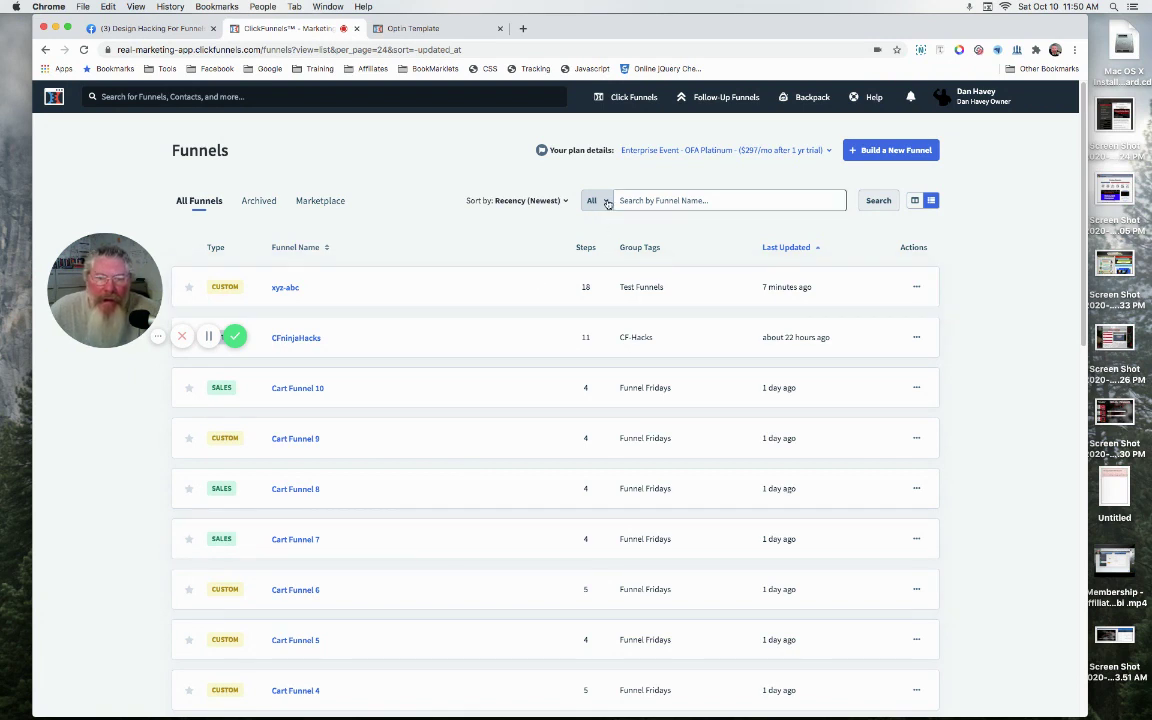
# Filter the funnel list to Favorites, then to the CF-Hacks group tag, and browse the results.
pyautogui.click(594, 201)
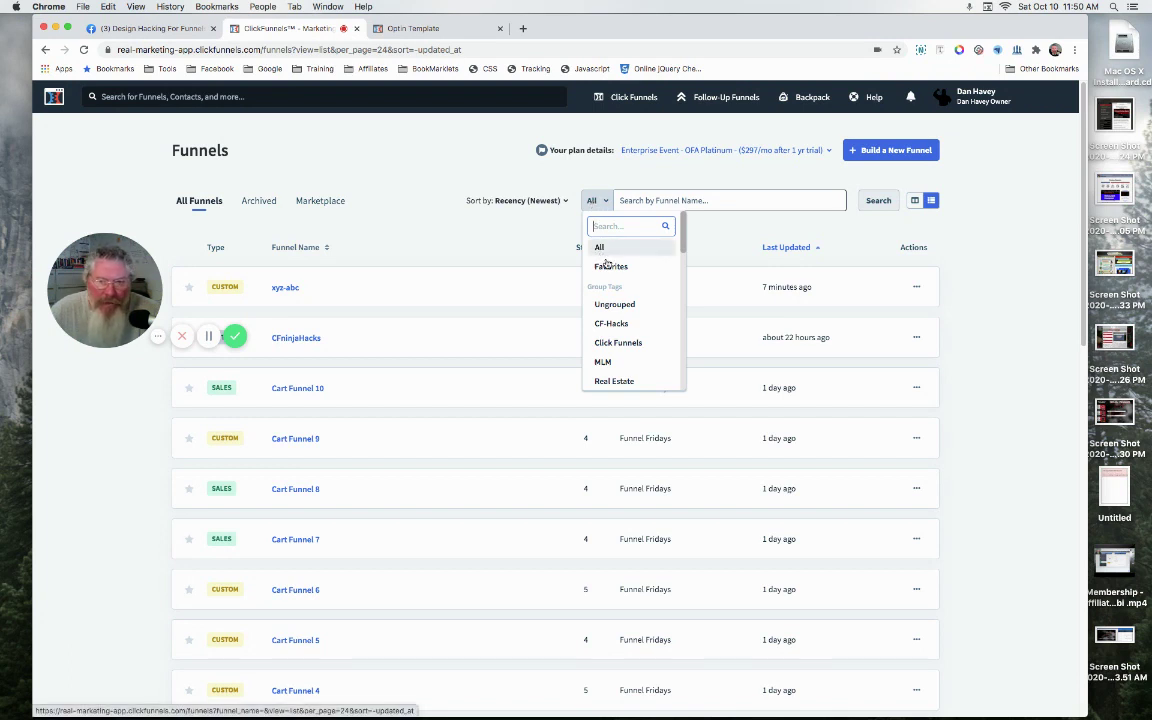
pyautogui.click(610, 266)
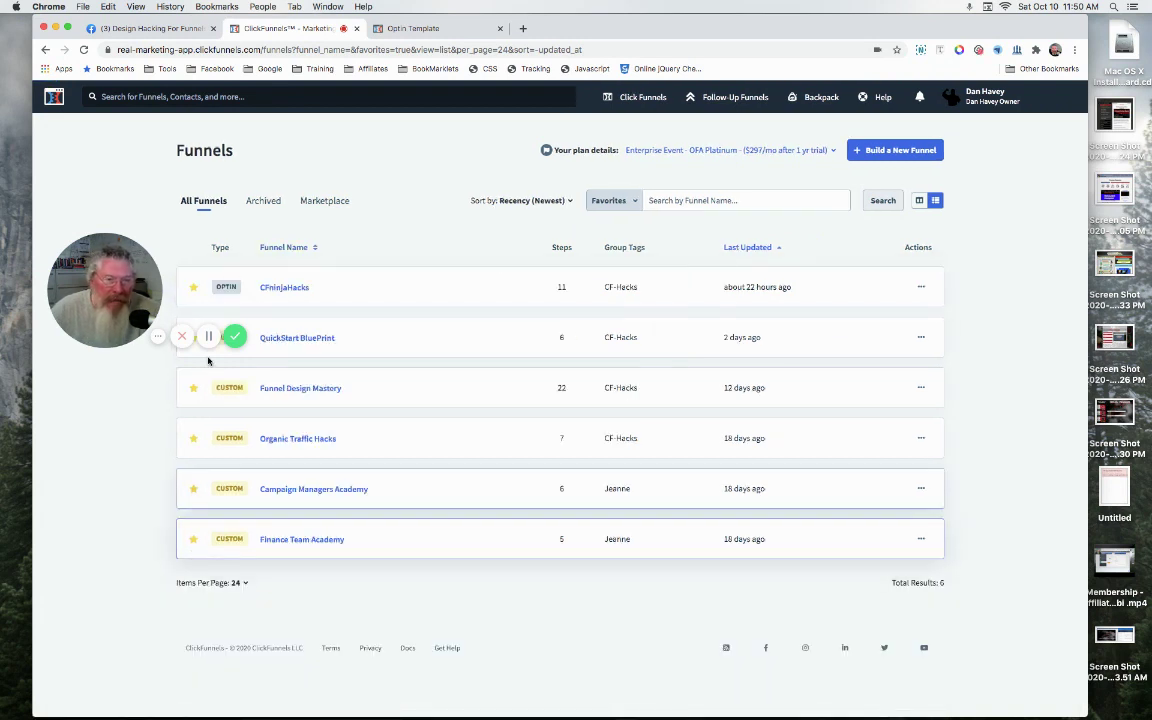
pyautogui.click(609, 200)
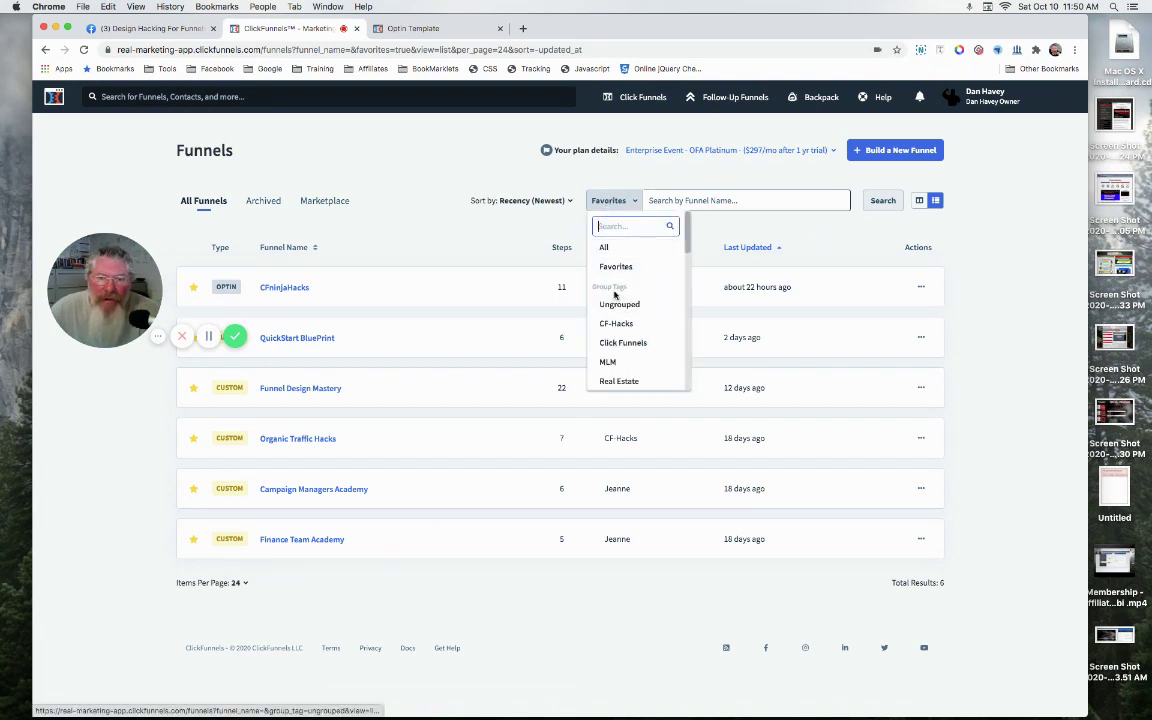
pyautogui.scroll(-2, 614, 289)
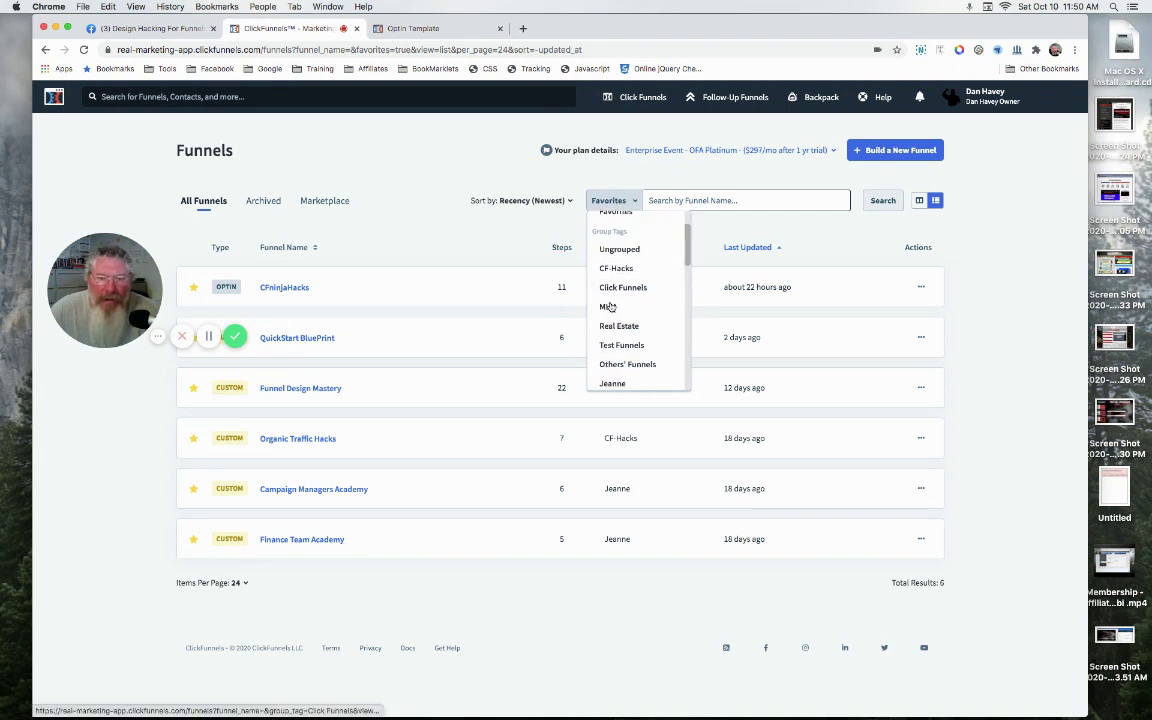
pyautogui.click(615, 269)
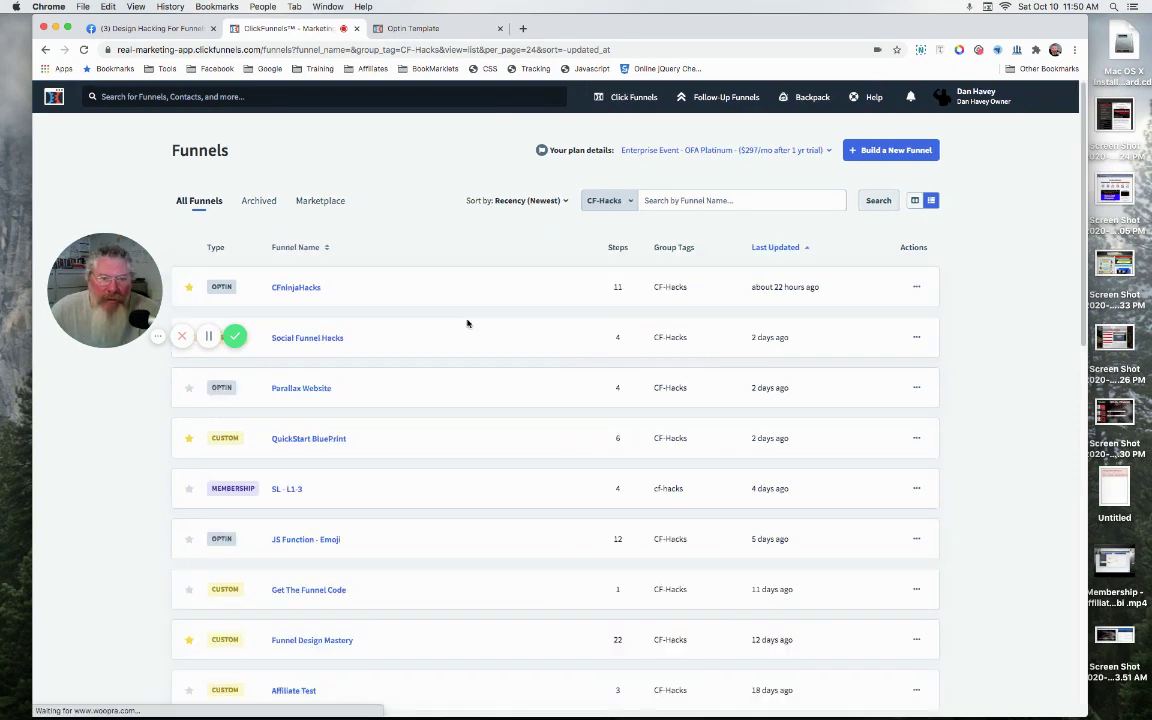
pyautogui.scroll(-1, 464, 303)
pyautogui.scroll(-5, 462, 306)
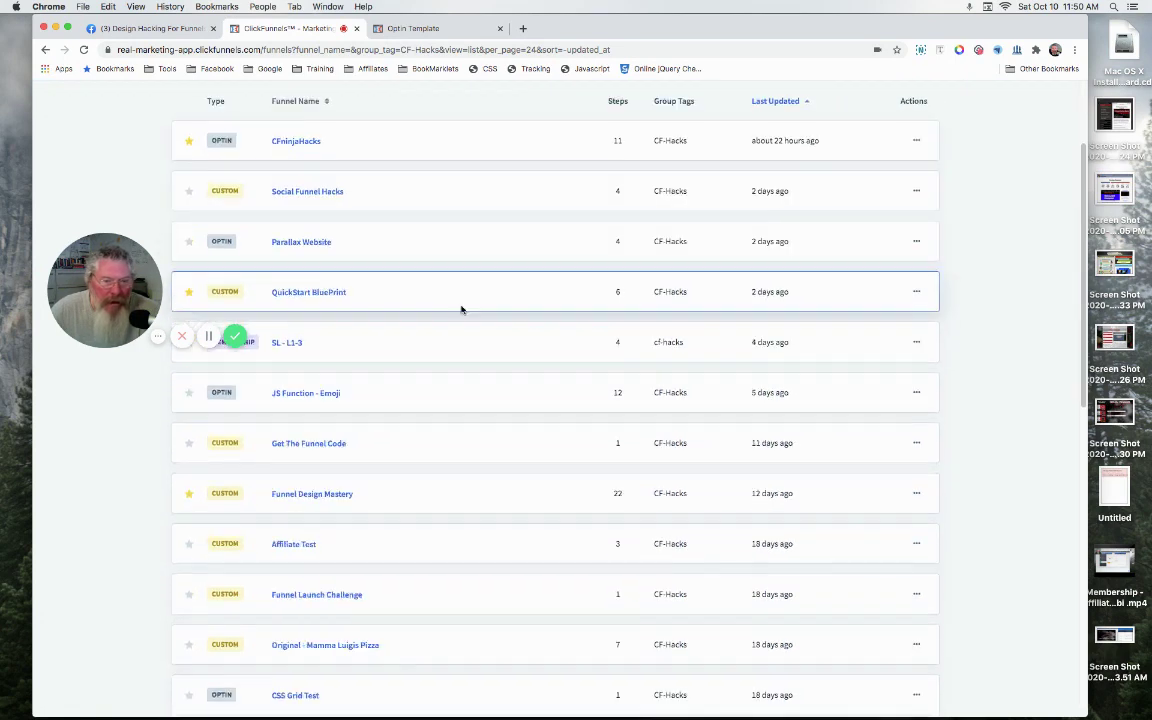
pyautogui.scroll(3, 460, 310)
pyautogui.scroll(3, 460, 310)
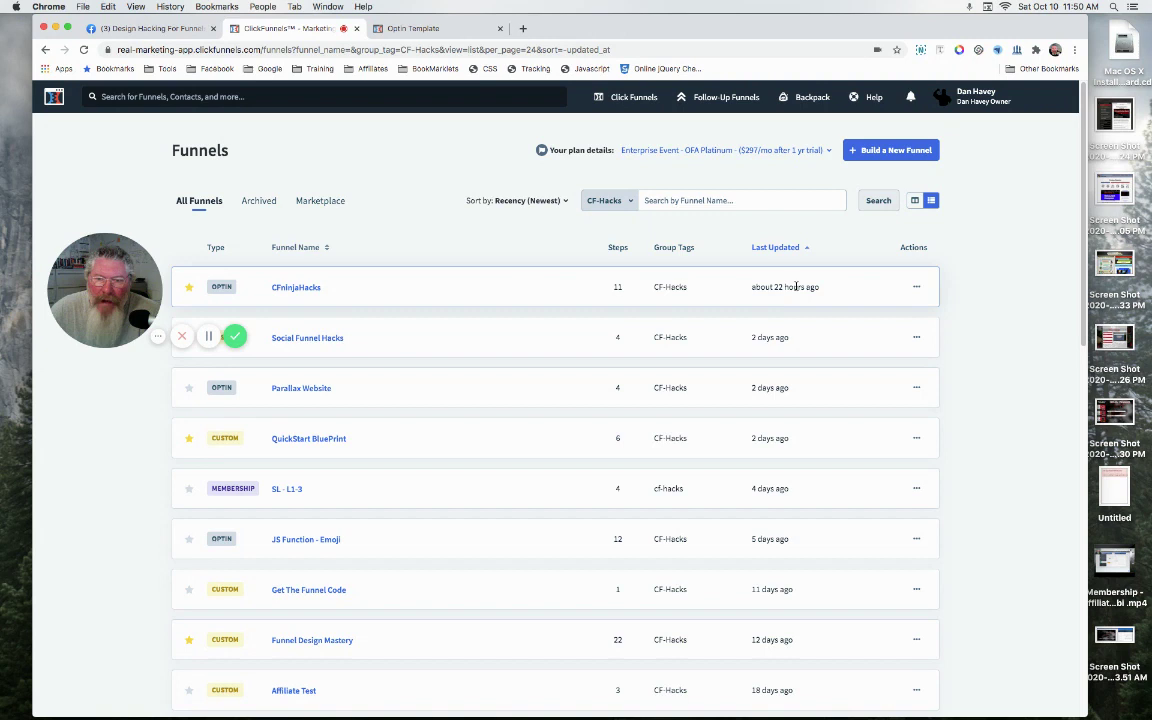
# Sort the CF-Hacks funnels by name, then reset the group filter to All.
pyautogui.click(308, 250)
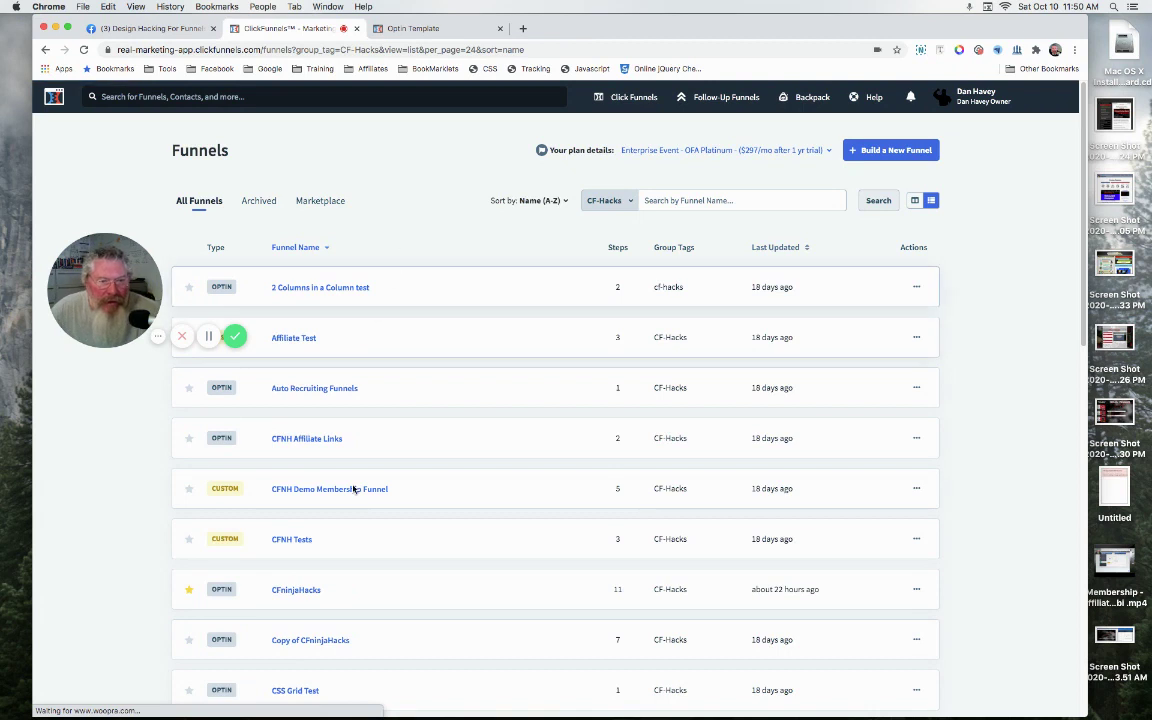
pyautogui.click(616, 201)
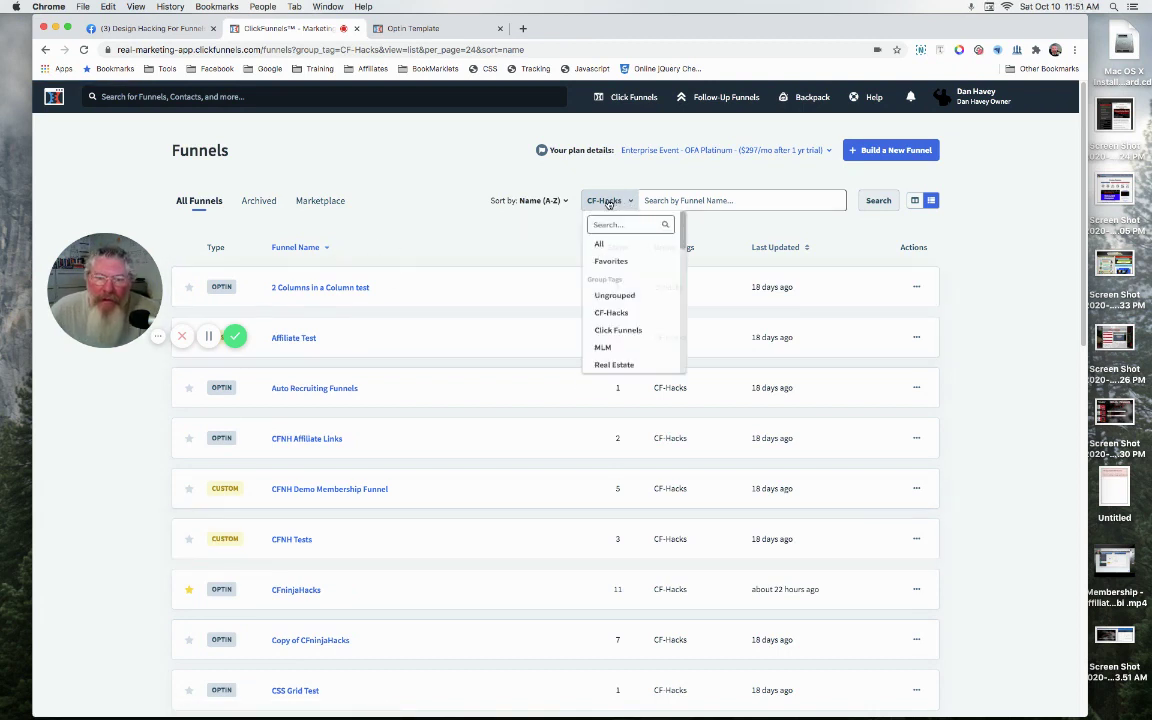
pyautogui.click(600, 247)
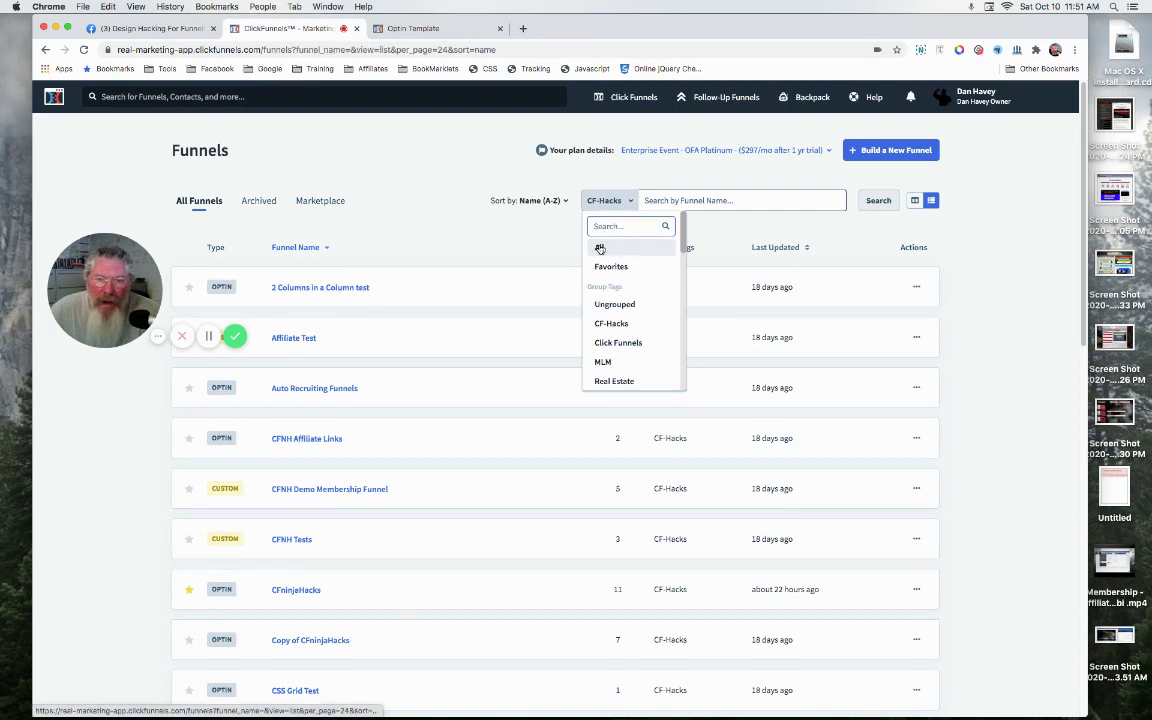
# Browse the group tag list and try a tag search for 'Me', then clear it.
pyautogui.click(597, 201)
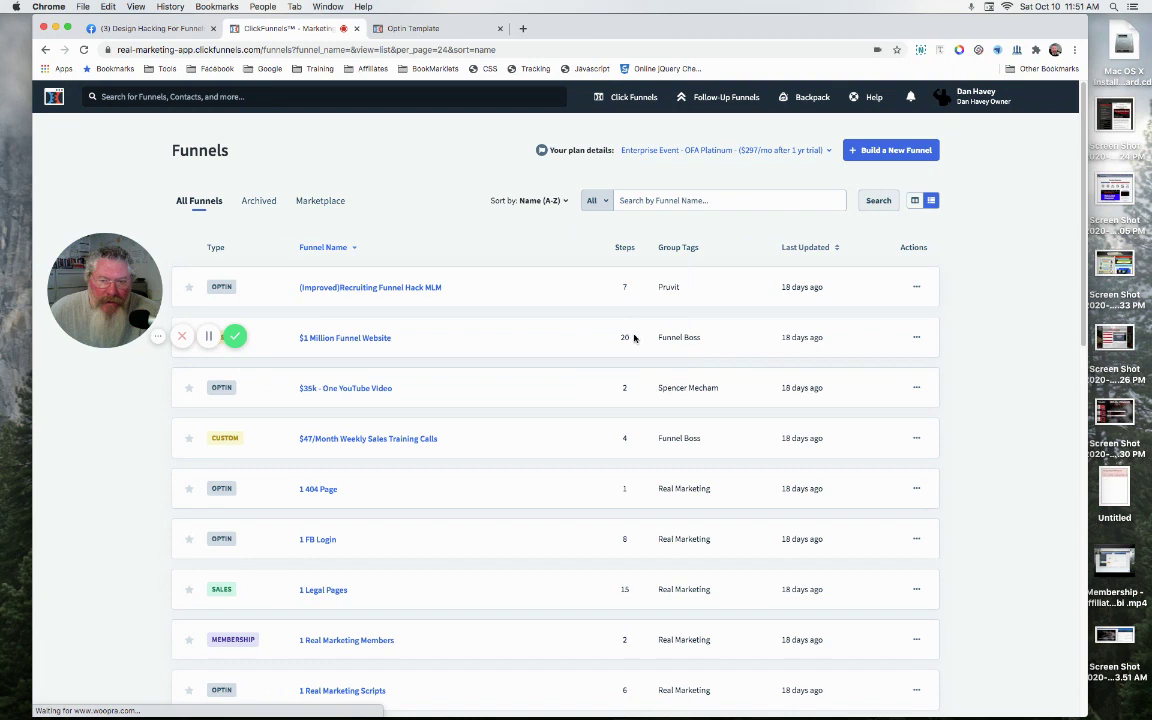
pyautogui.click(592, 203)
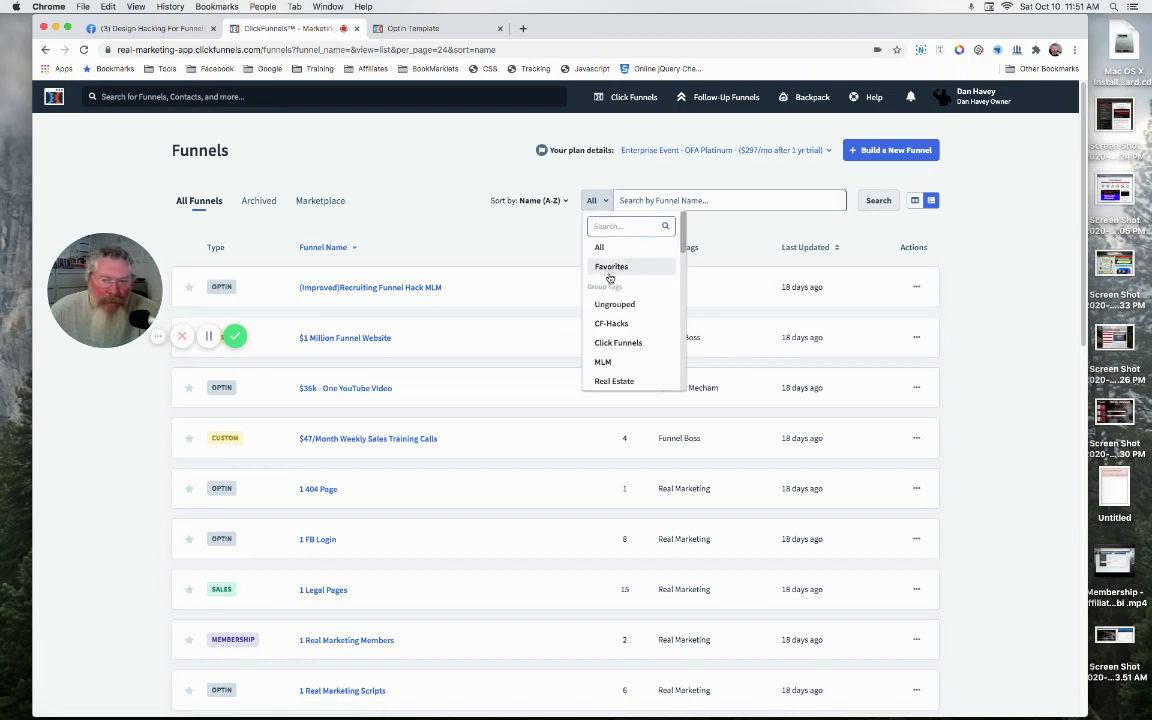
pyautogui.scroll(-5, 609, 275)
pyautogui.scroll(2, 609, 281)
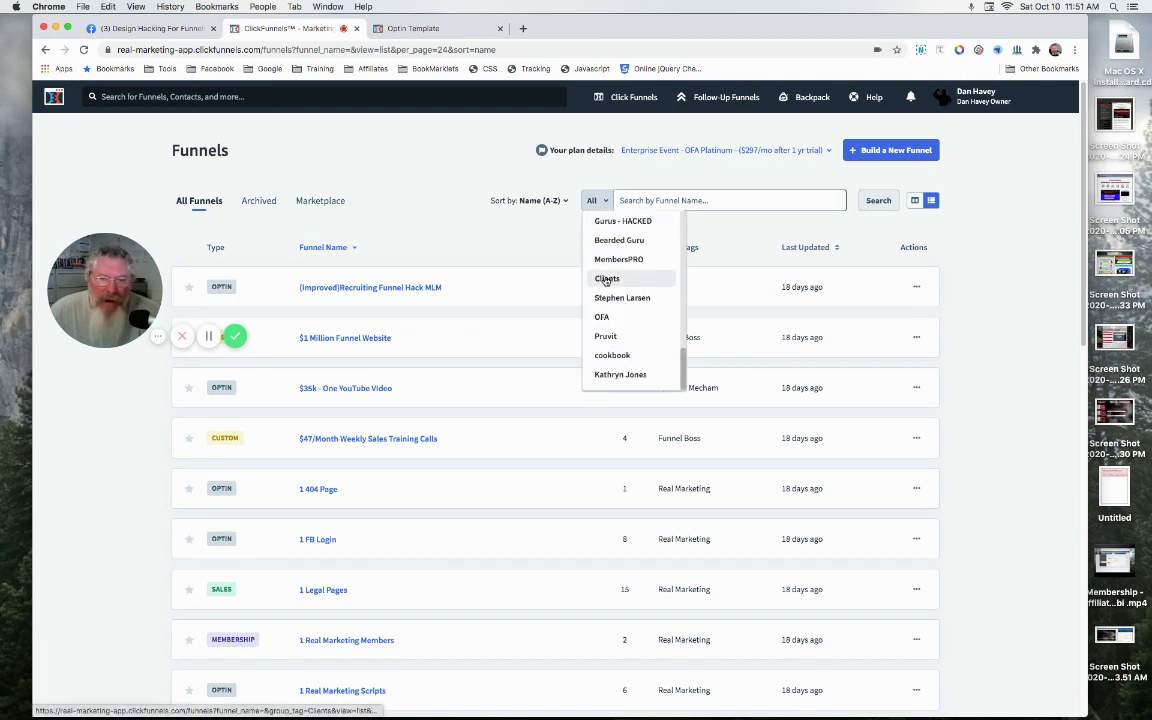
pyautogui.scroll(3, 605, 282)
pyautogui.click(605, 226)
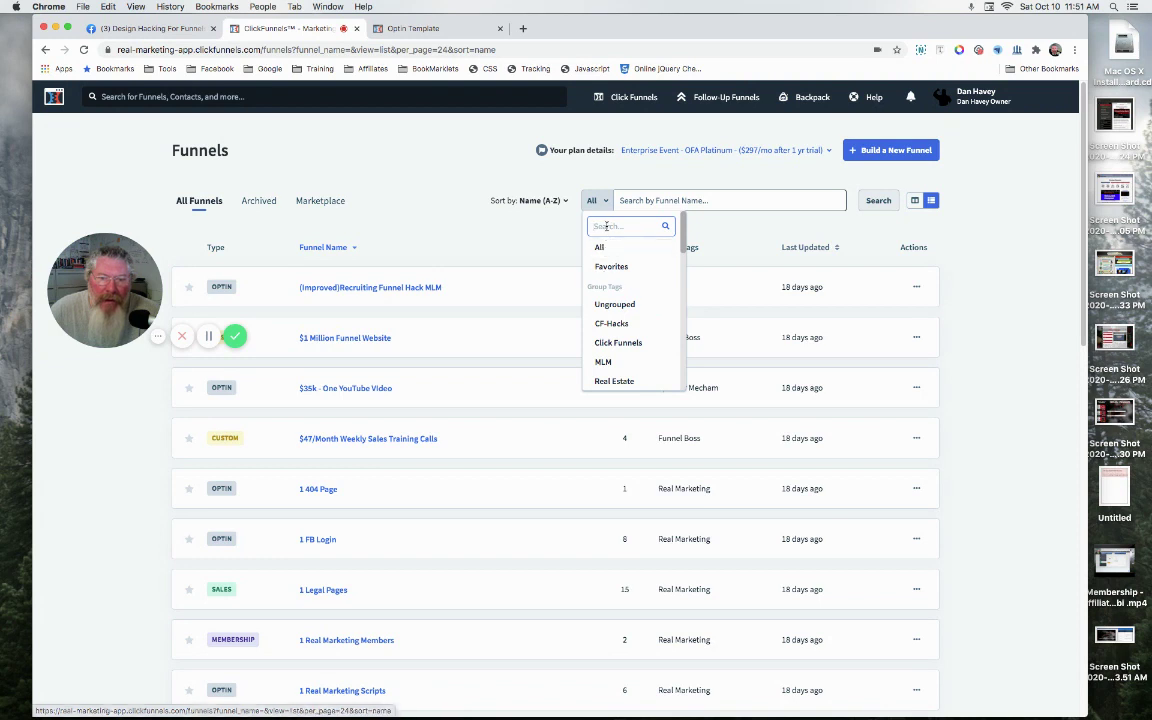
pyautogui.write('Membe')
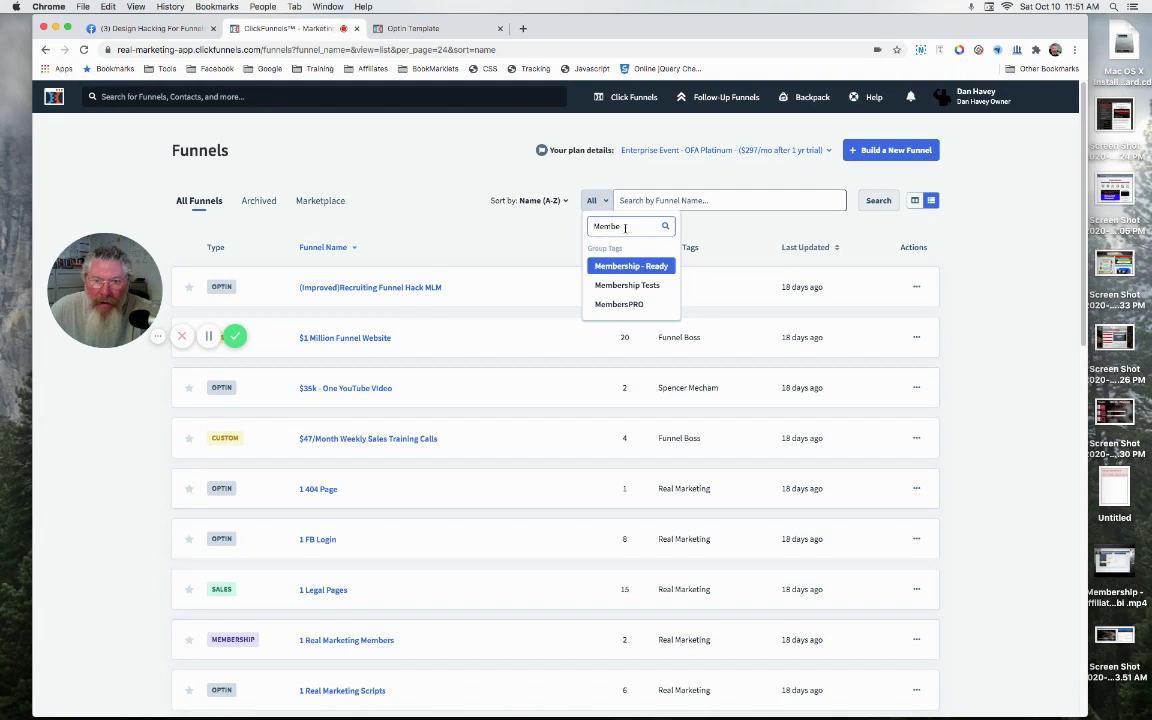
pyautogui.press('BackSpace')
pyautogui.press('BackSpace')
pyautogui.press('BackSpace')
pyautogui.press('BackSpace')
pyautogui.press('BackSpace')
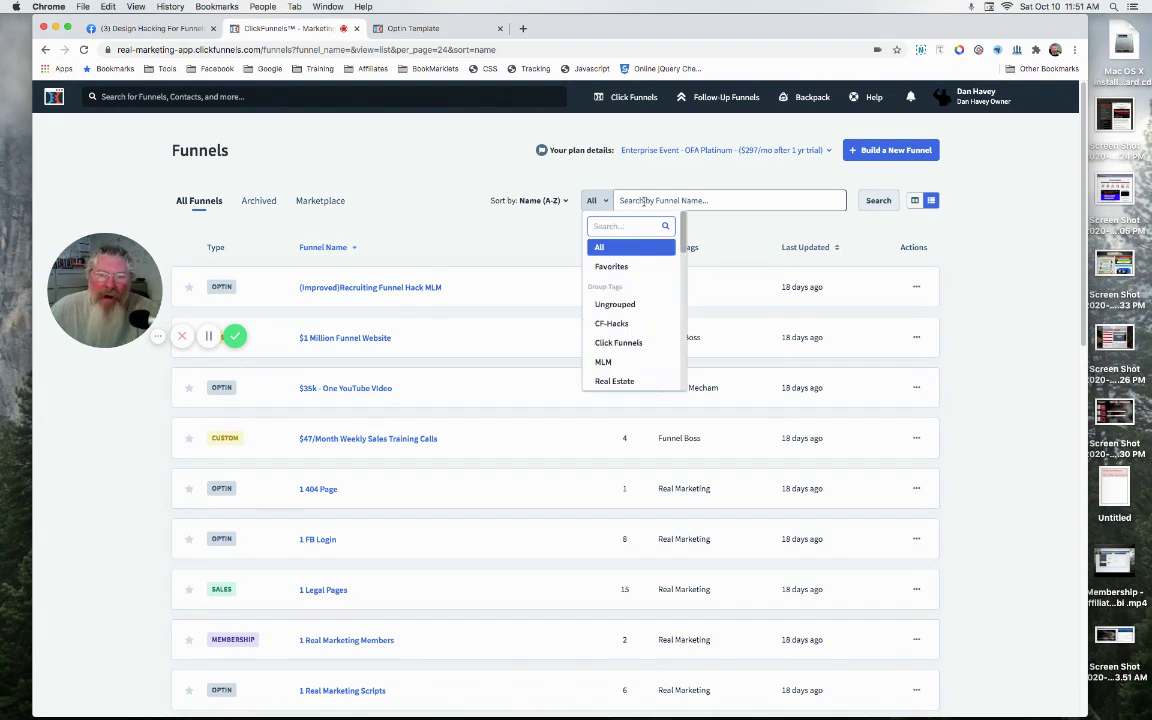
# Search funnel names for 'Member' and scroll through the 54 matching funnels.
pyautogui.click(643, 200)
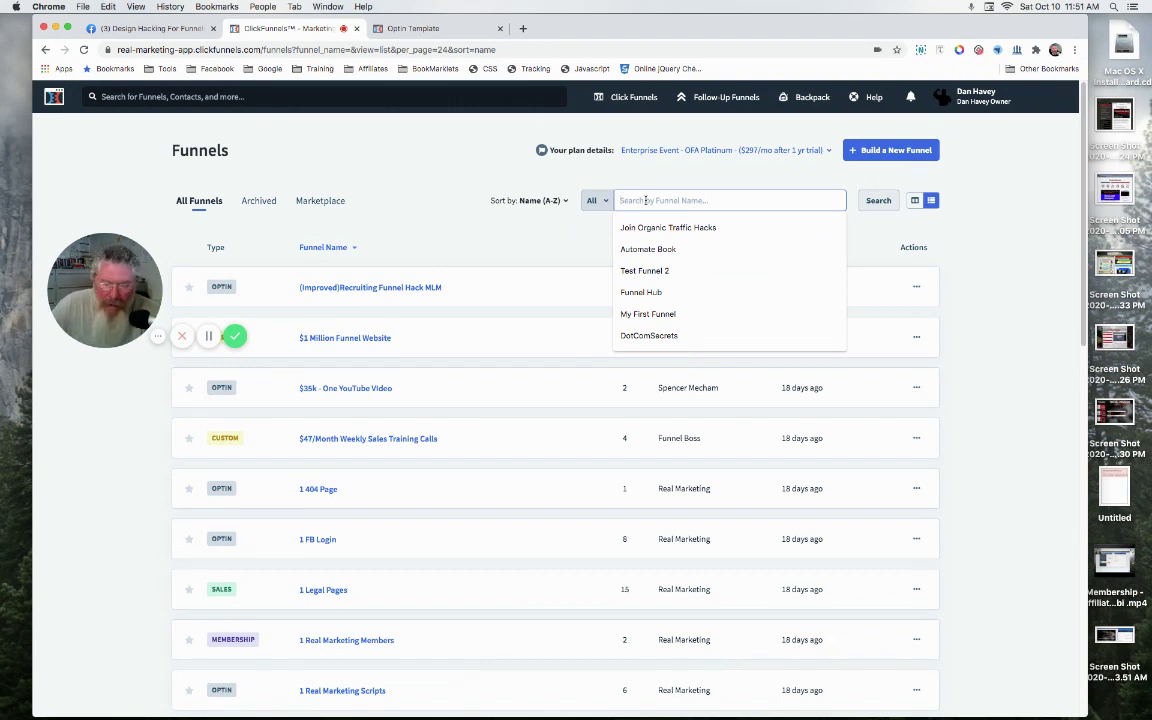
pyautogui.write('Member')
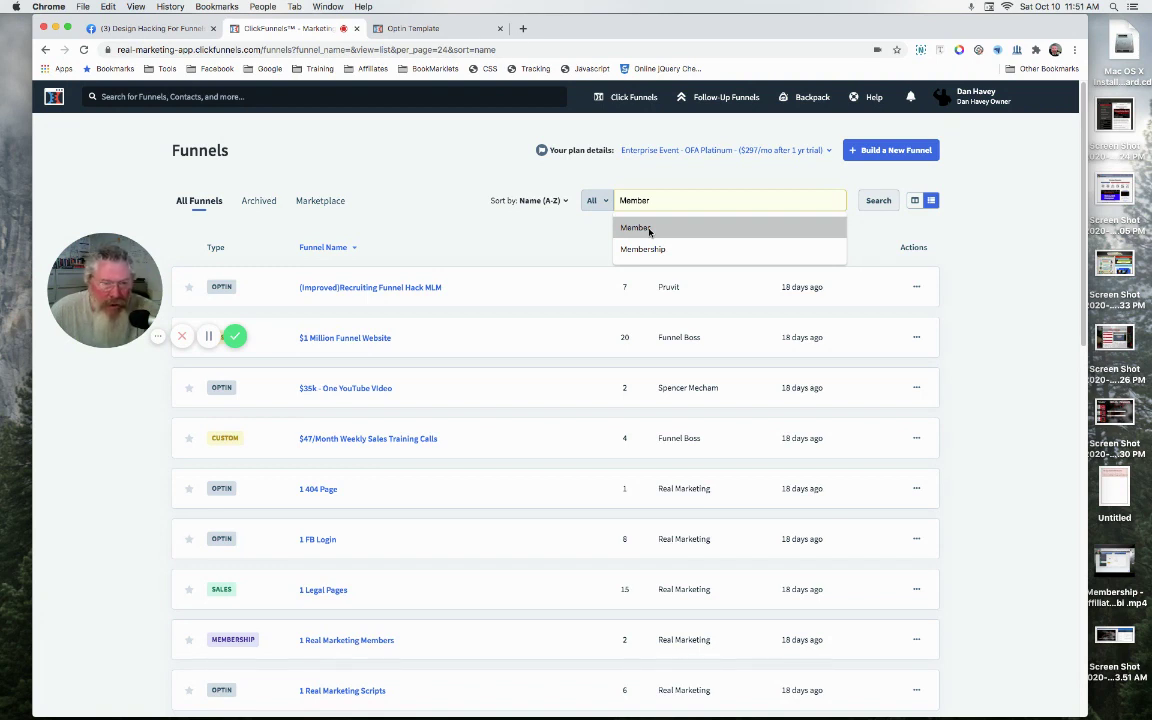
pyautogui.click(649, 229)
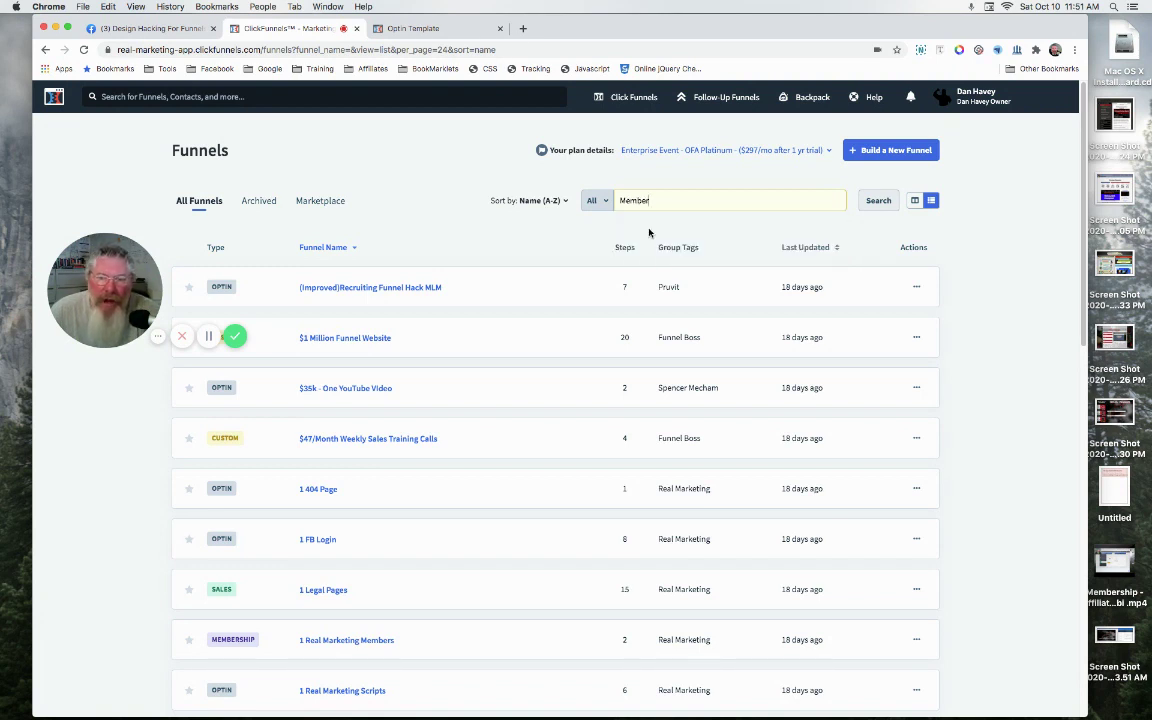
pyautogui.click(877, 202)
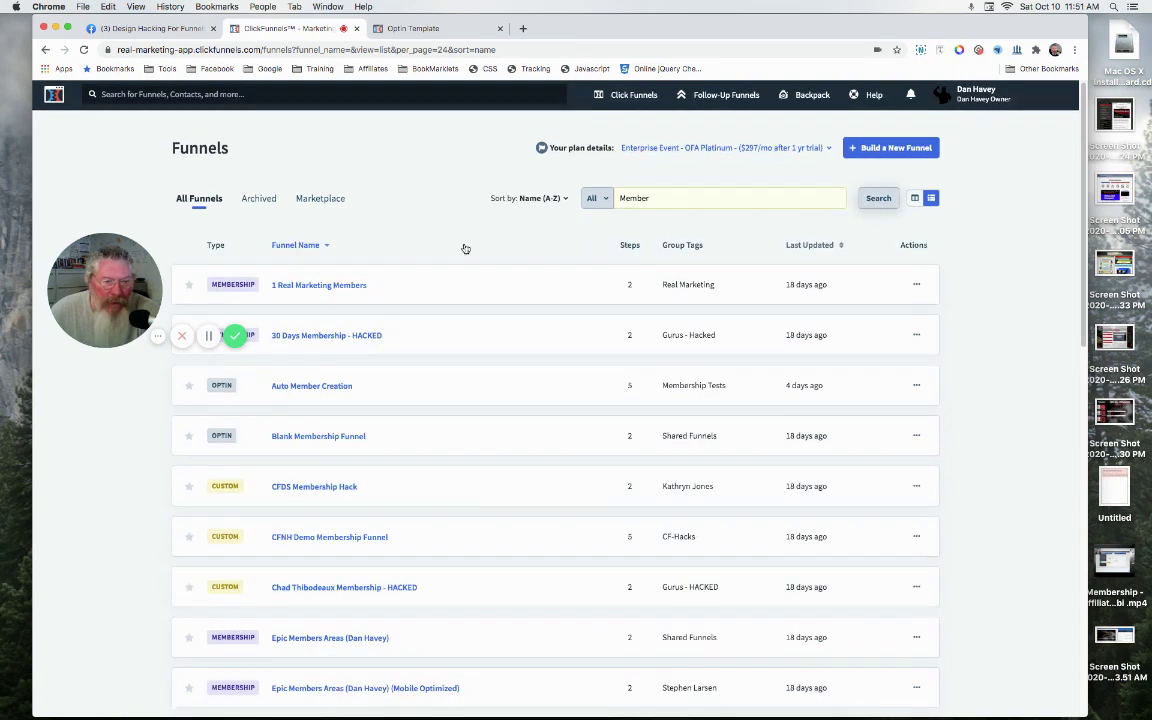
pyautogui.scroll(-3, 464, 248)
pyautogui.scroll(-5, 464, 248)
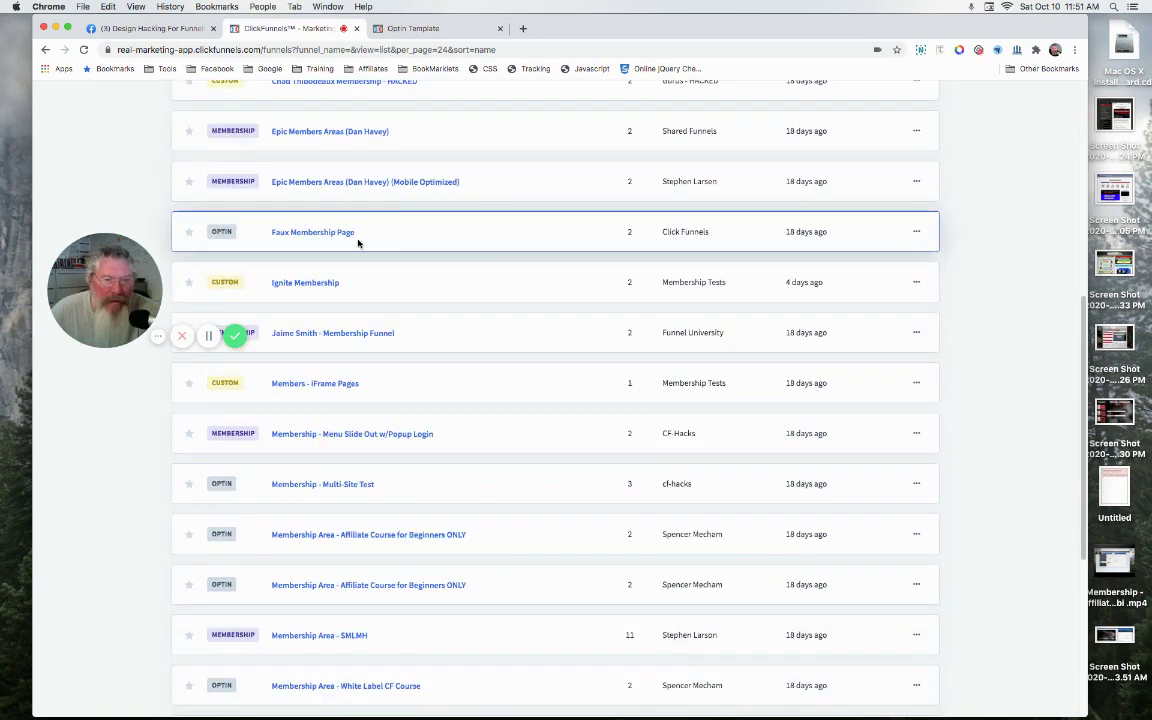
pyautogui.scroll(-3, 506, 253)
pyautogui.scroll(-1, 506, 253)
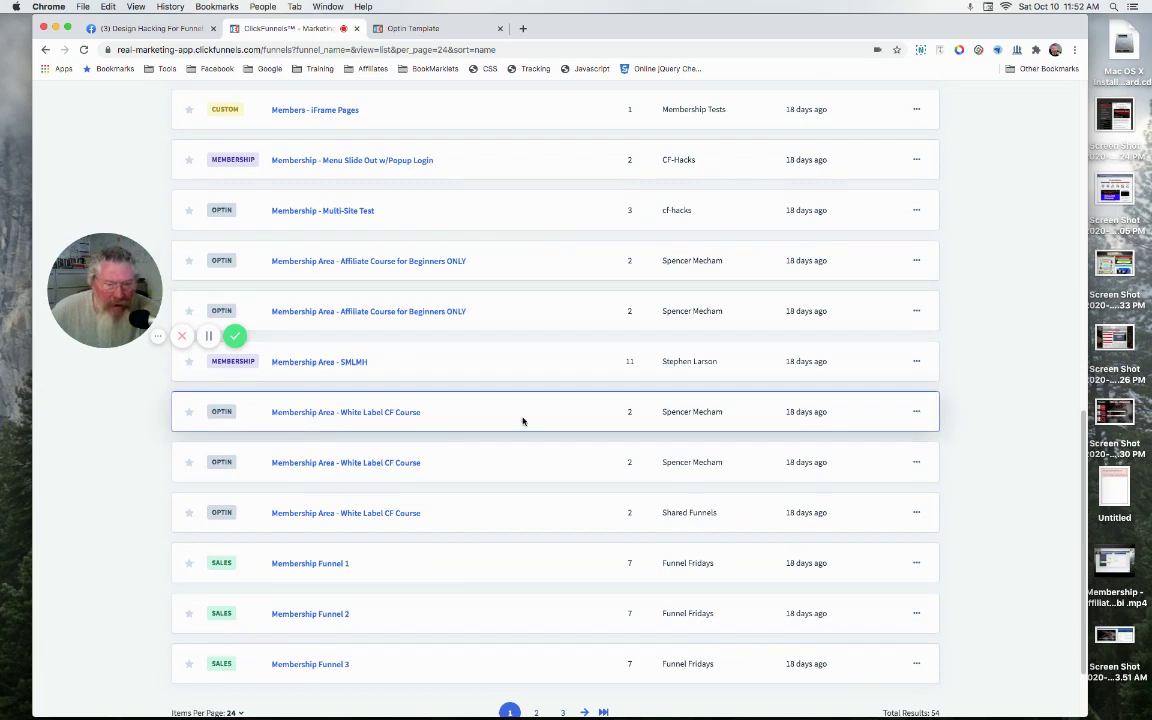
pyautogui.scroll(-2, 522, 421)
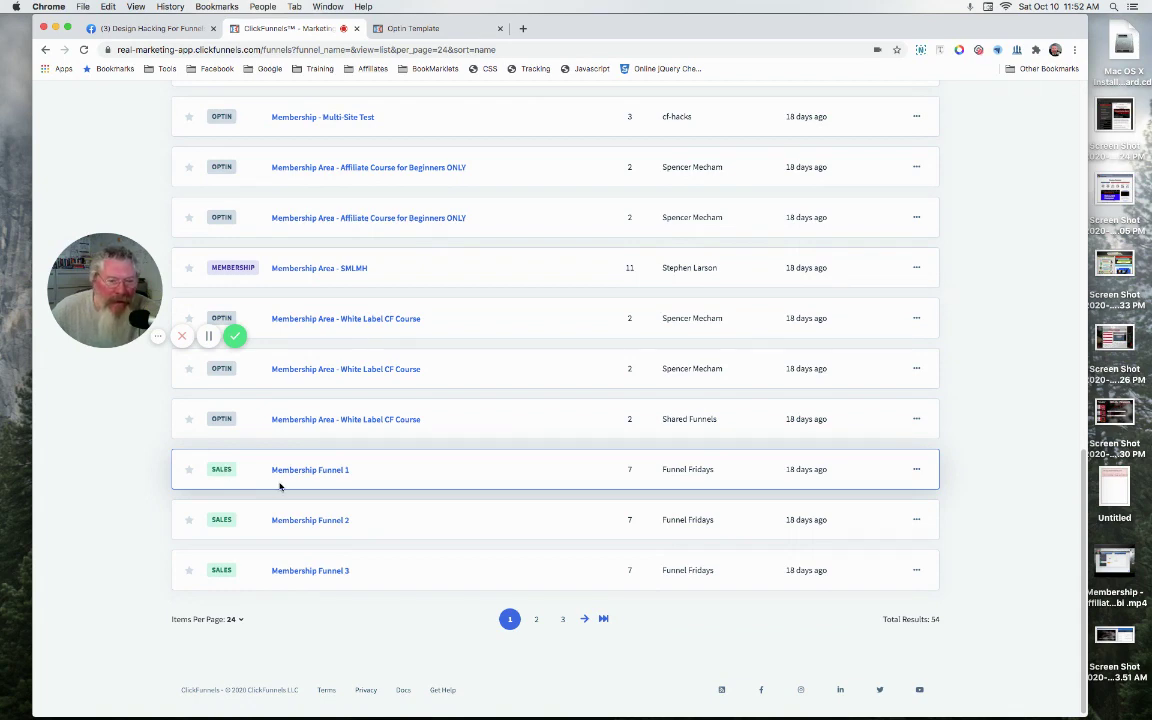
pyautogui.scroll(3, 515, 448)
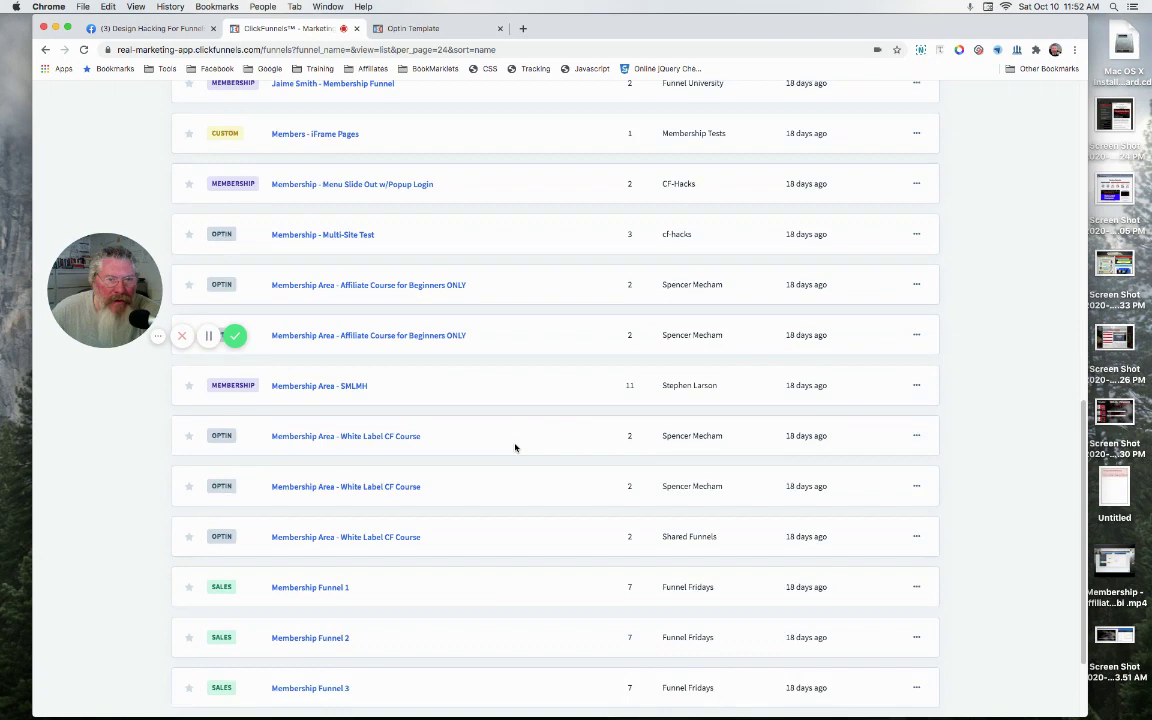
pyautogui.scroll(5, 515, 448)
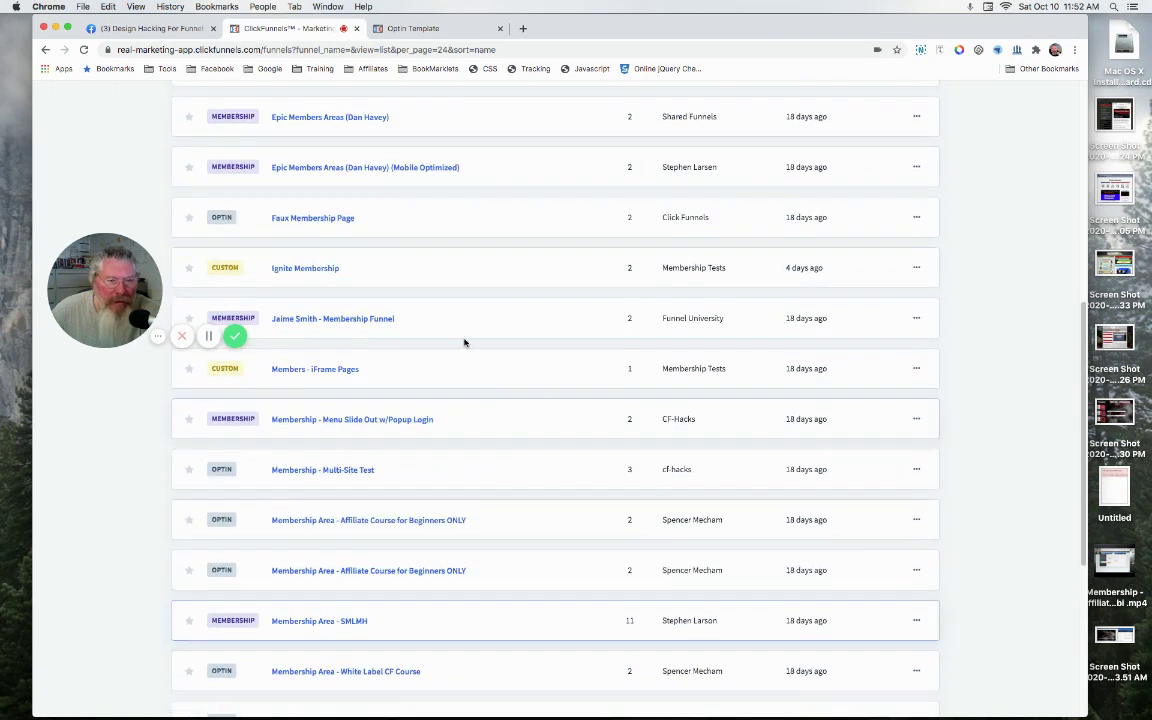
pyautogui.scroll(4, 450, 311)
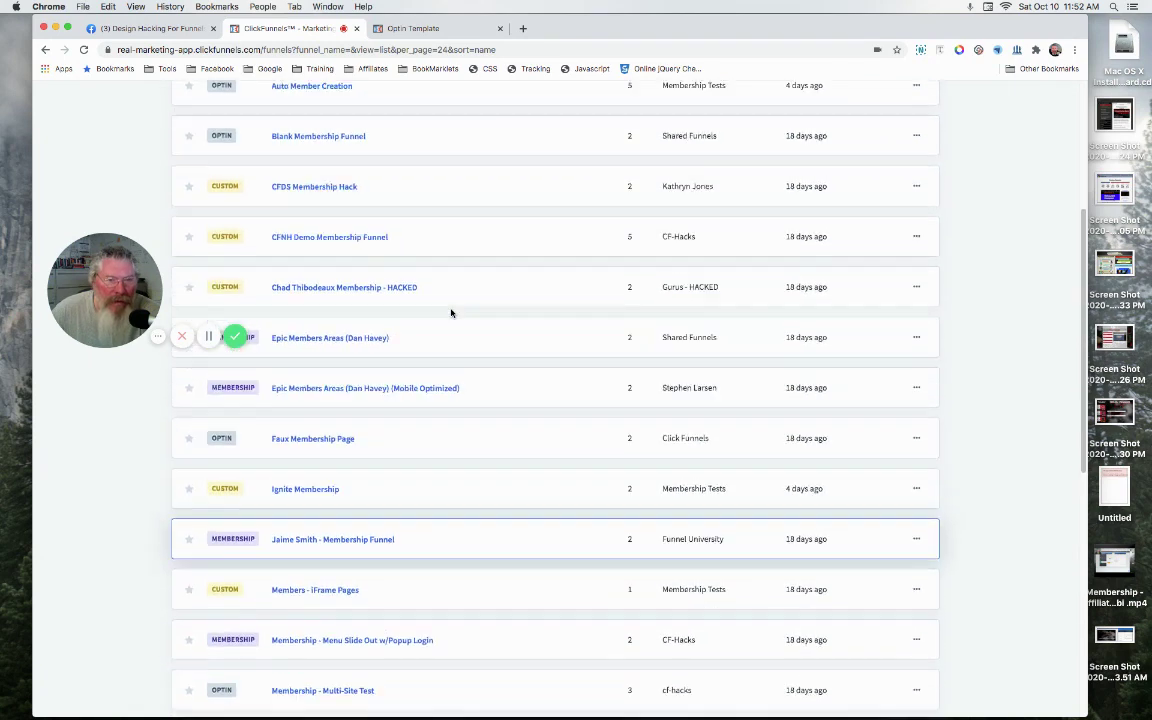
pyautogui.scroll(5, 473, 265)
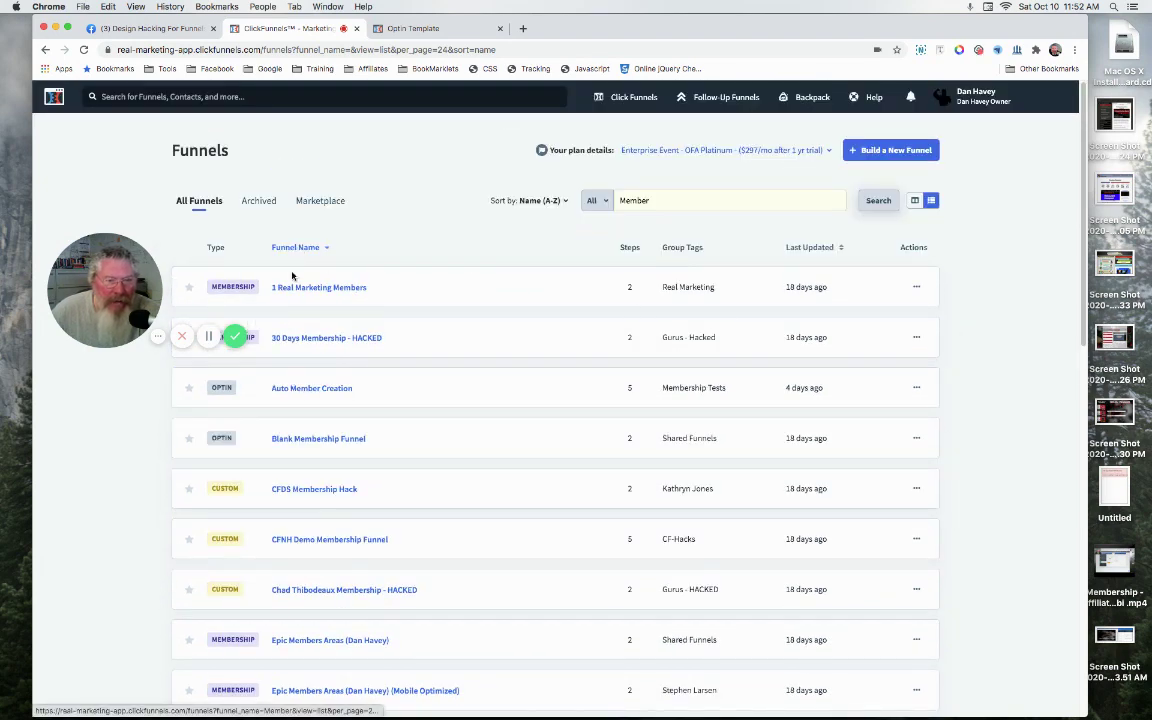
# Sort the Member results by Last Updated, oldest first (Recency Oldest).
pyautogui.click(816, 248)
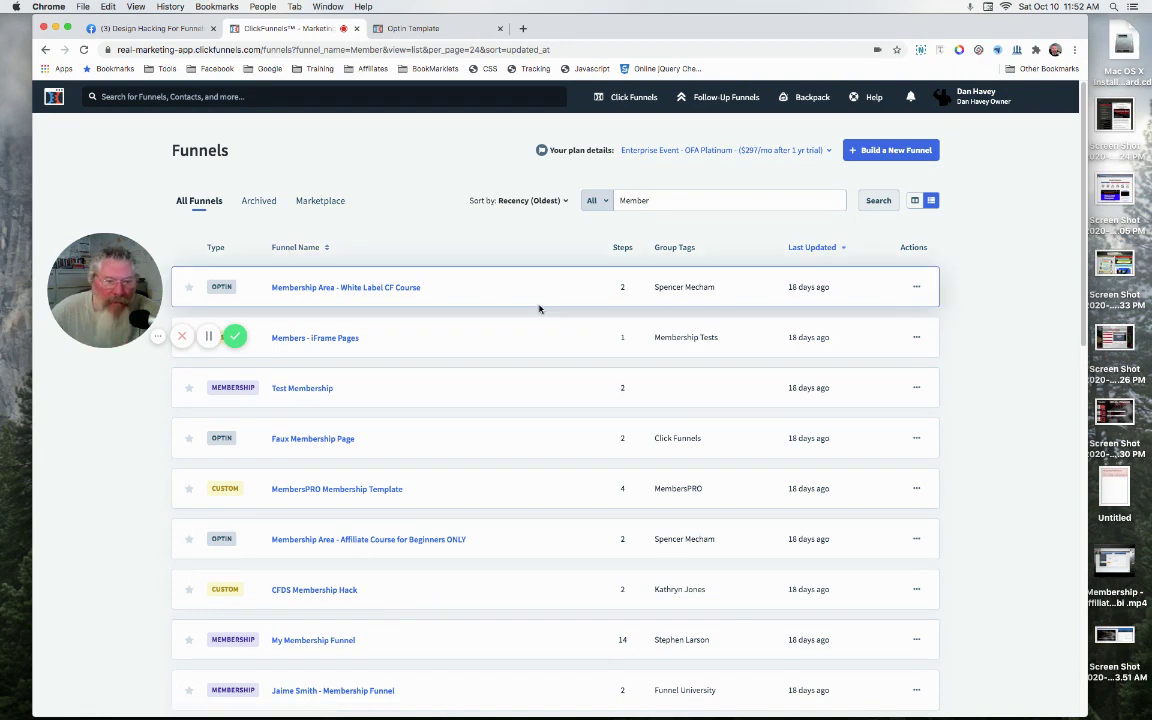
pyautogui.scroll(-10, 496, 290)
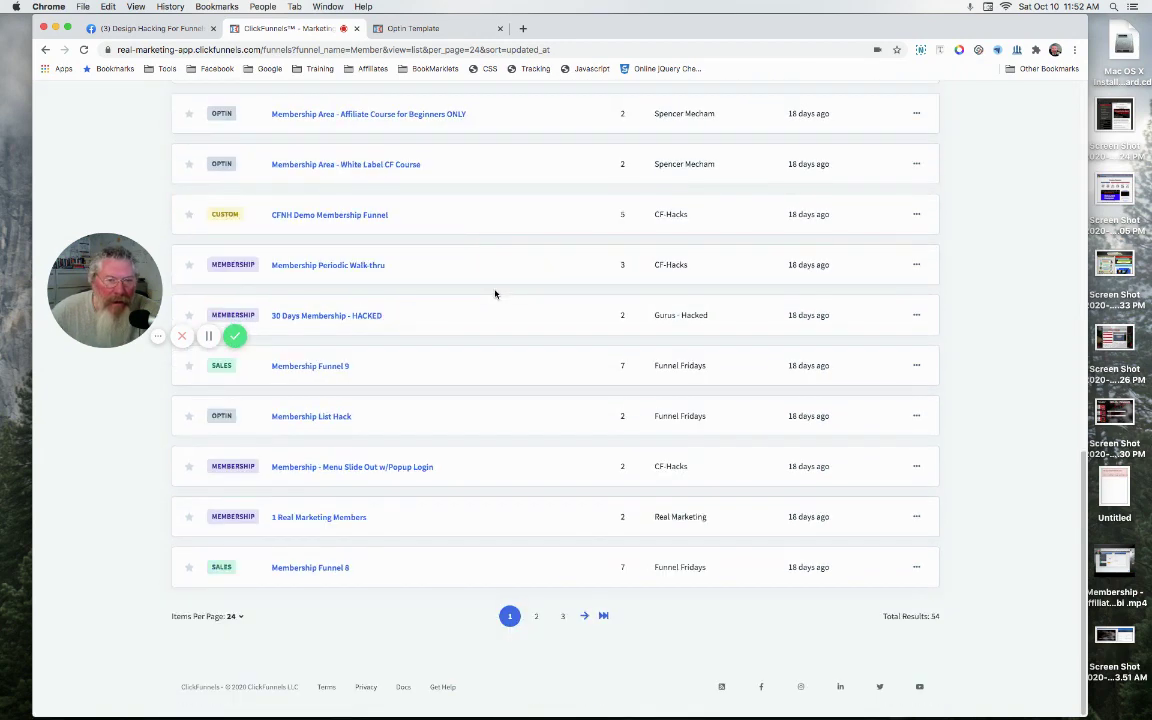
pyautogui.scroll(10, 494, 293)
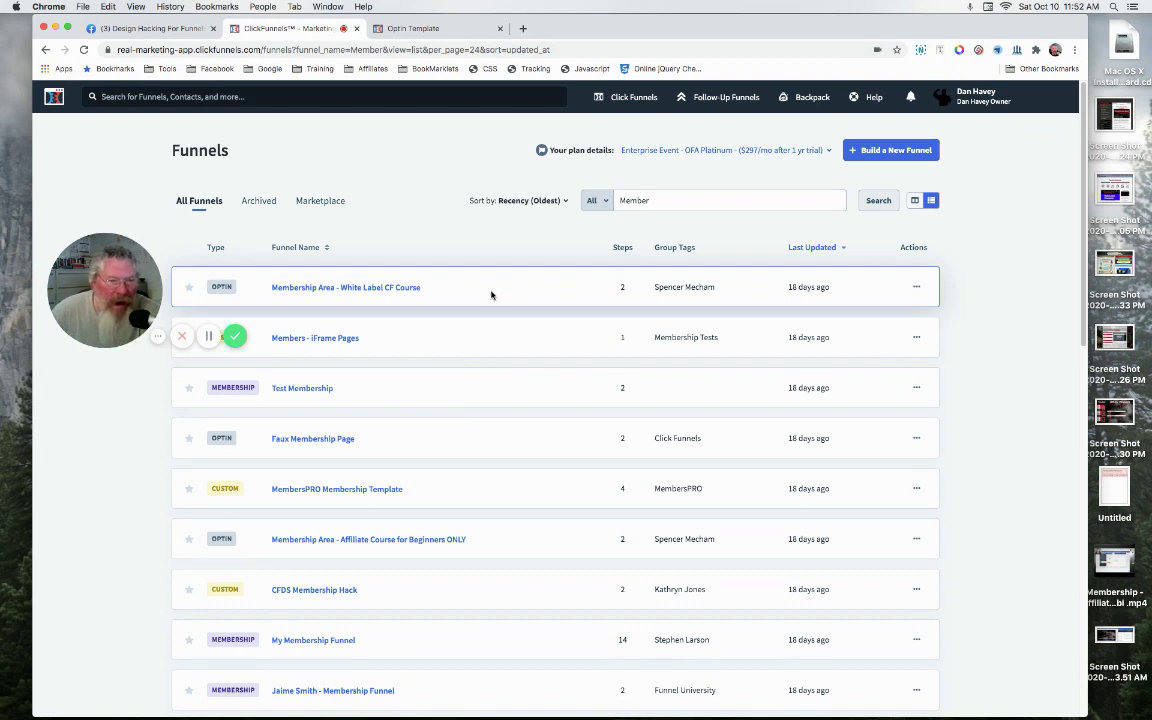
# Show the Funnel URL, Favorite, Duplicate and Archive actions for Membership Area - White Label CF Course.
pyautogui.click(916, 287)
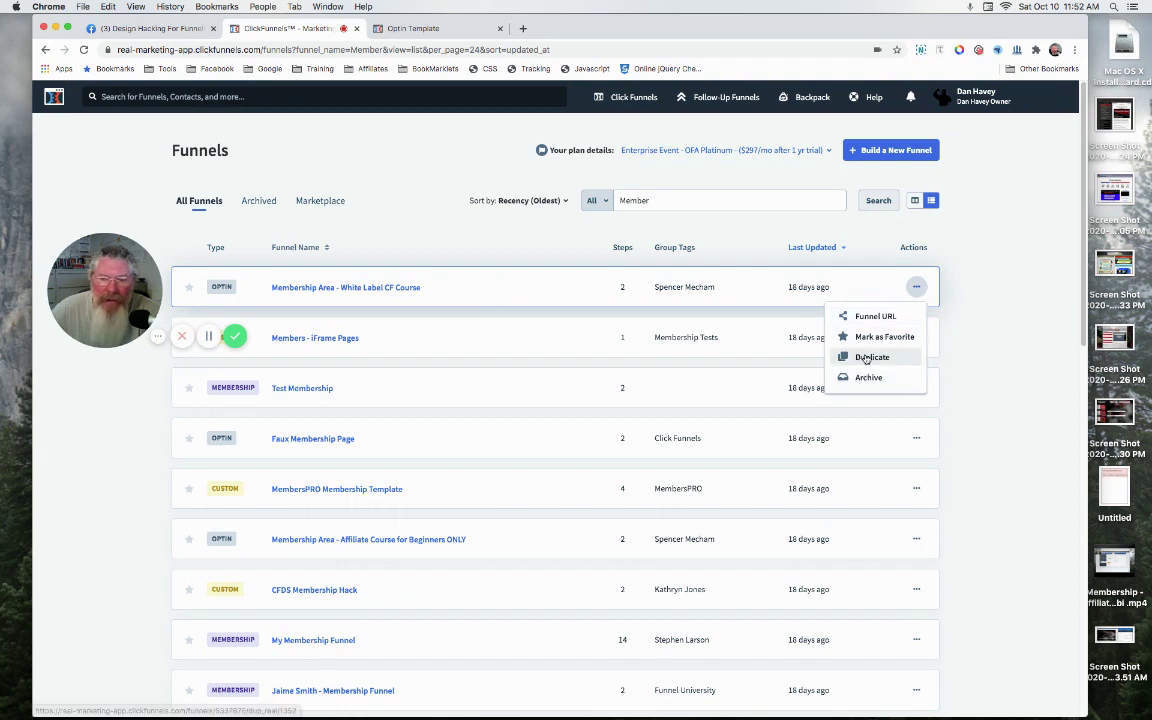